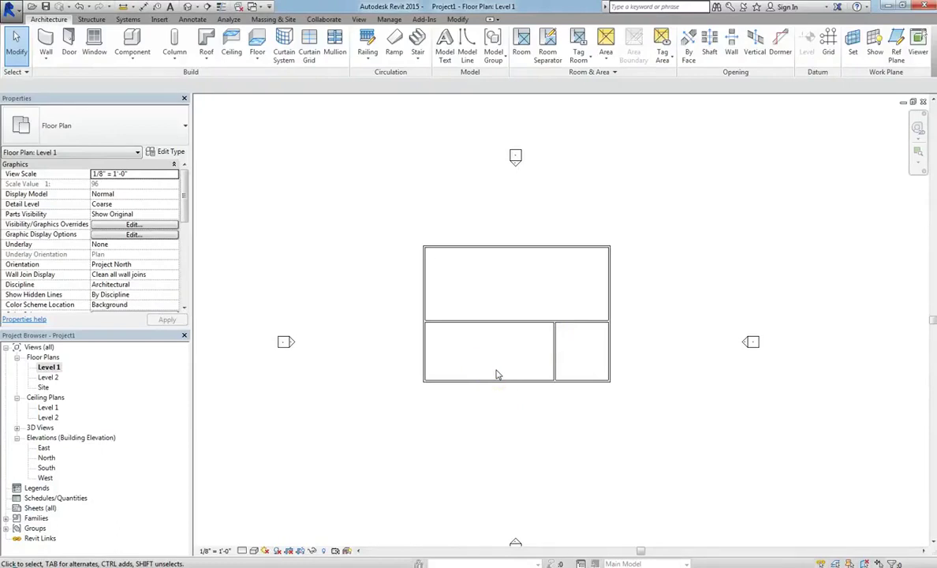
Step: Zoom into the building's lower-left area and scroll the Level 1 Properties palette to Extents
{"action": "scroll", "coordinate": [499, 358], "scroll_direction": "up", "scroll_amount": 4}
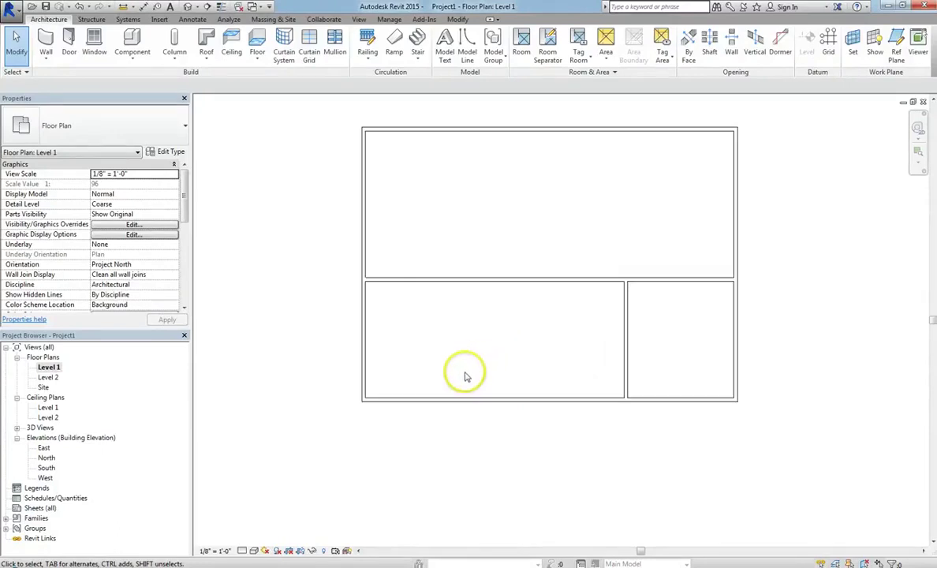
{"action": "scroll", "coordinate": [360, 414], "scroll_direction": "up", "scroll_amount": 3}
{"action": "middle_click_drag", "start_coordinate": [501, 309], "coordinate": [468, 414]}
{"action": "scroll", "coordinate": [377, 469], "scroll_direction": "down", "scroll_amount": 2}
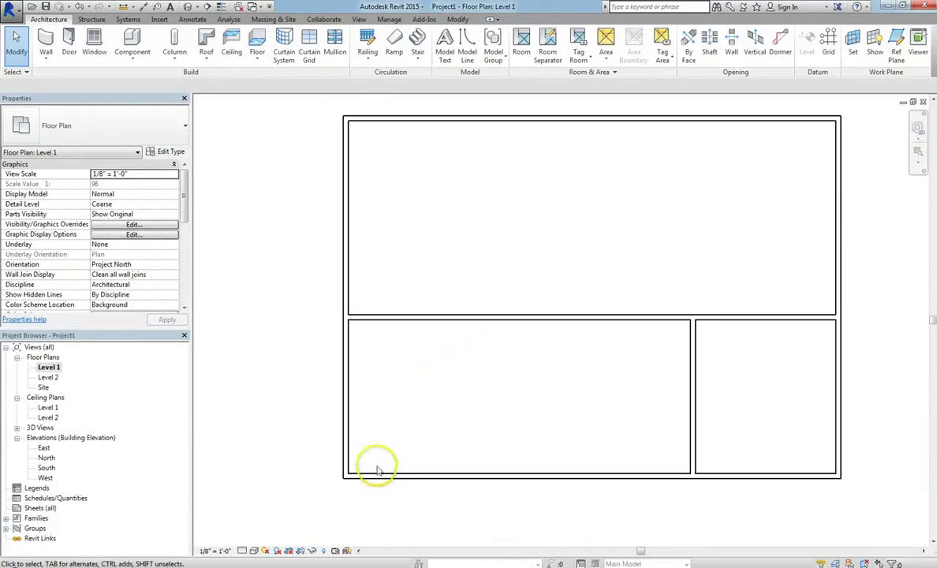
{"action": "scroll", "coordinate": [496, 225], "scroll_direction": "down", "scroll_amount": 3}
{"action": "scroll", "coordinate": [580, 368], "scroll_direction": "down", "scroll_amount": 1}
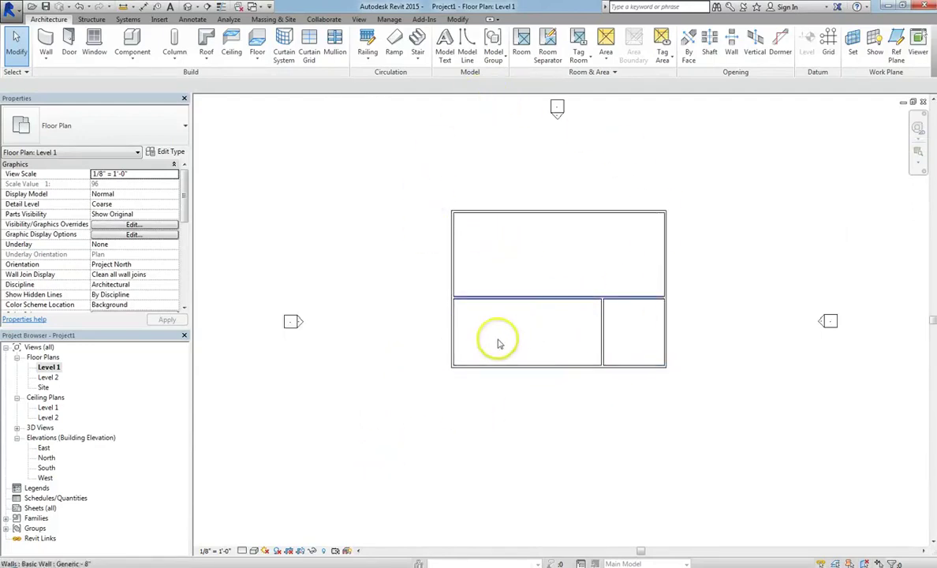
{"action": "scroll", "coordinate": [496, 343], "scroll_direction": "up", "scroll_amount": 5}
{"action": "scroll", "coordinate": [187, 276], "scroll_direction": "down", "scroll_amount": 5}
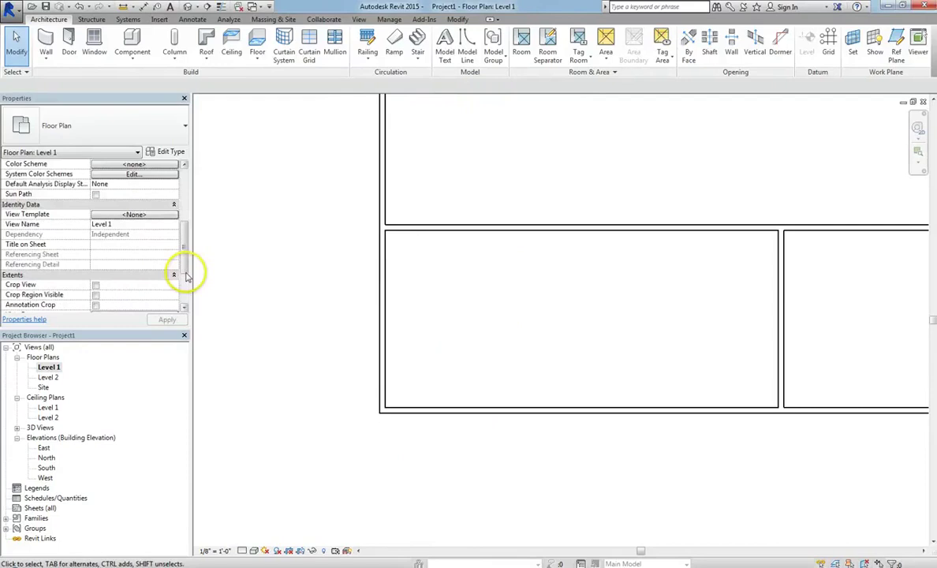
{"action": "scroll", "coordinate": [185, 278], "scroll_direction": "down", "scroll_amount": 3}
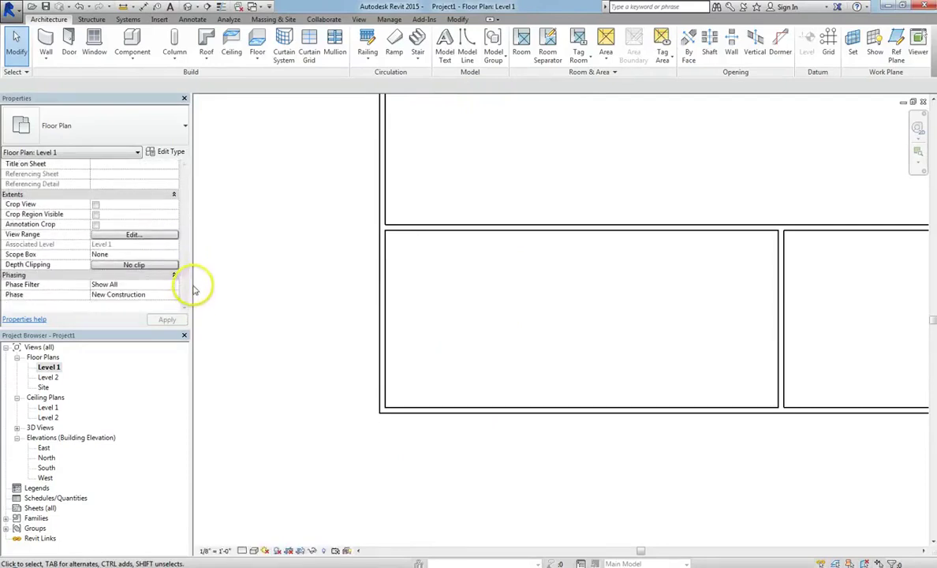
{"action": "scroll", "coordinate": [184, 252], "scroll_direction": "up", "scroll_amount": 8}
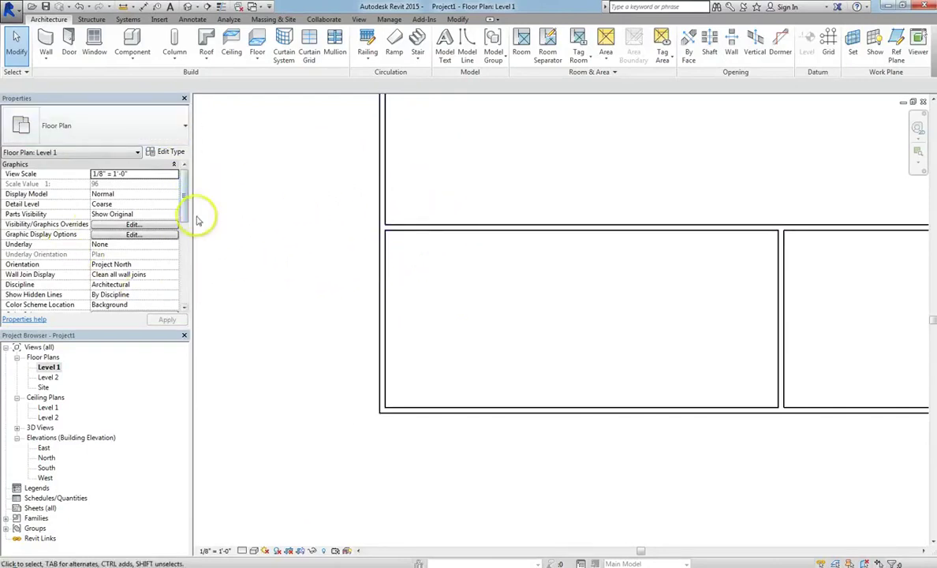
{"action": "scroll", "coordinate": [188, 211], "scroll_direction": "down", "scroll_amount": 1}
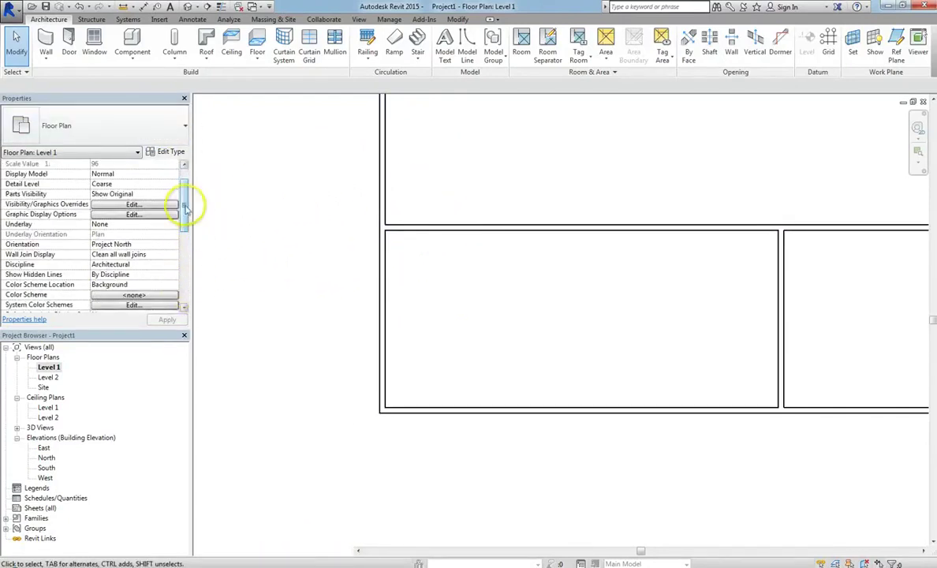
{"action": "left_click_drag", "start_coordinate": [185, 206], "coordinate": [175, 268]}
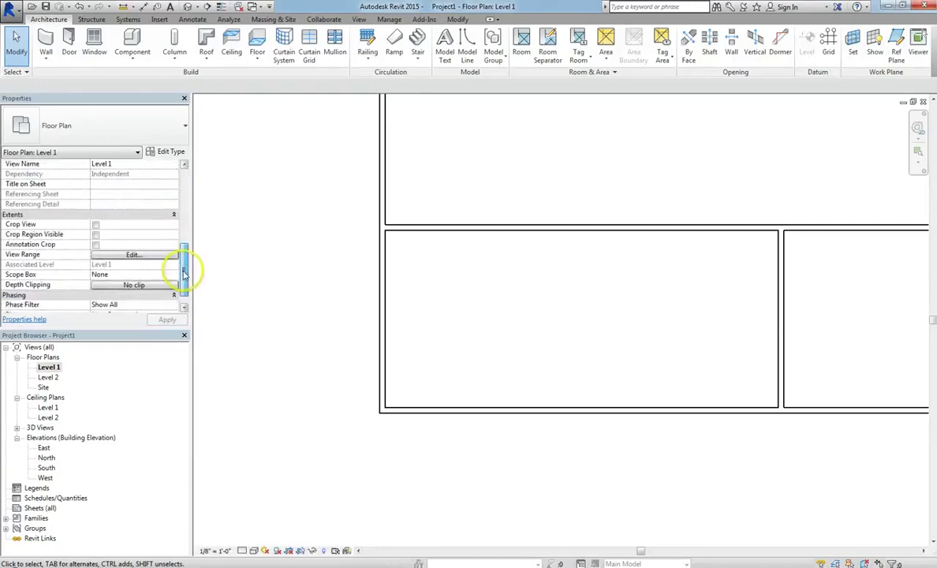
Step: Review the Level 1 View Range with its 4' 0" cut plane and close it unchanged
{"action": "left_click", "coordinate": [122, 257]}
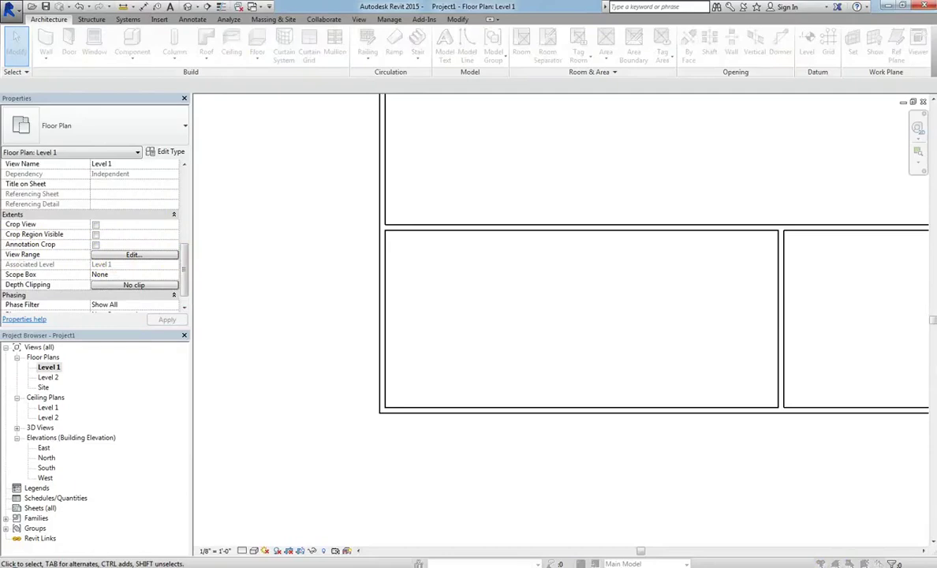
{"action": "left_click_drag", "start_coordinate": [508, 371], "coordinate": [405, 224]}
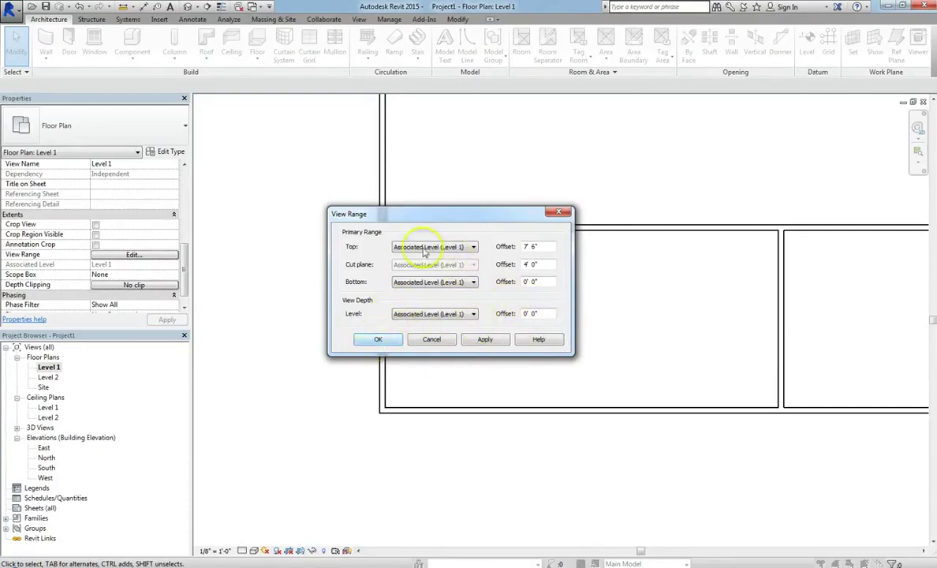
{"action": "left_click", "coordinate": [378, 339]}
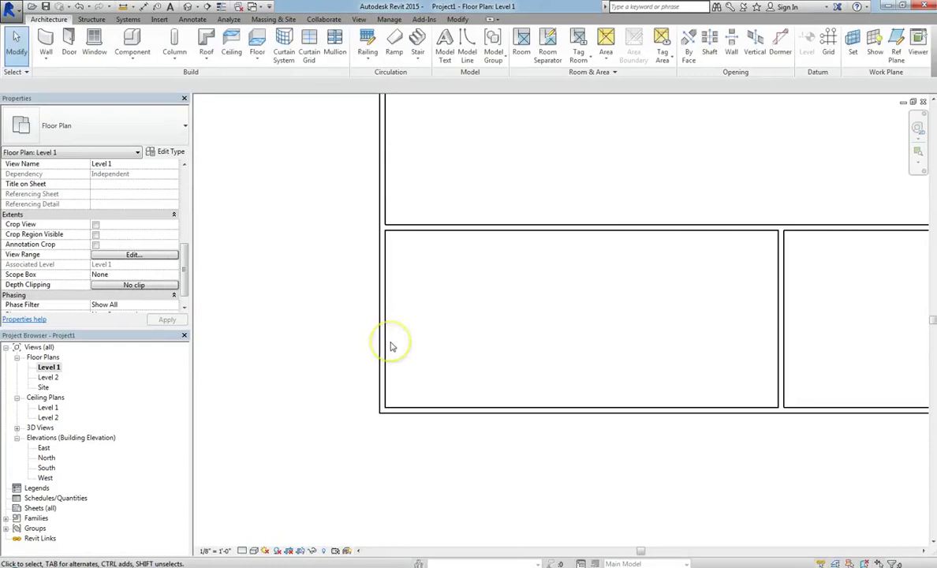
Step: Place two Fixed 36" x 48" windows along the lower-left room's bottom wall
{"action": "left_click", "coordinate": [95, 41]}
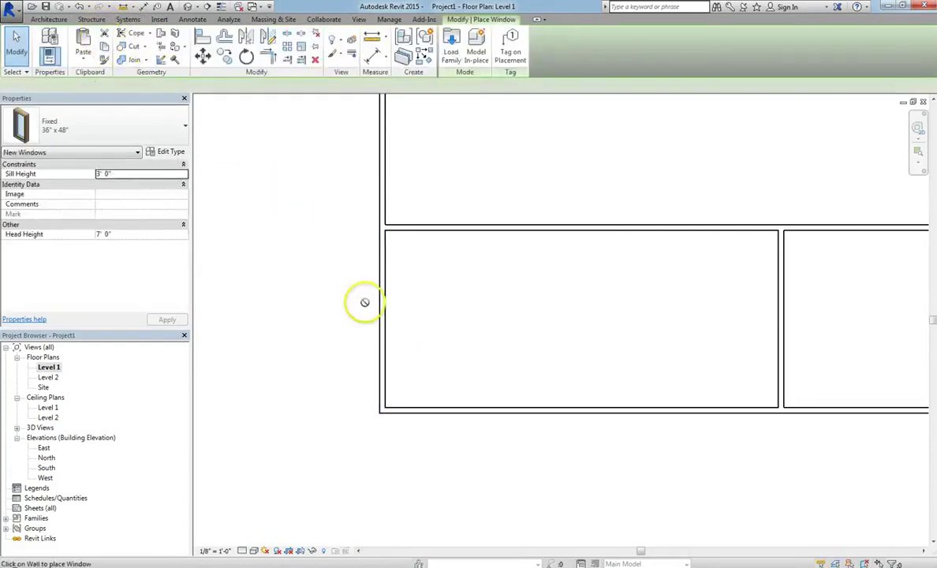
{"action": "left_click", "coordinate": [148, 125]}
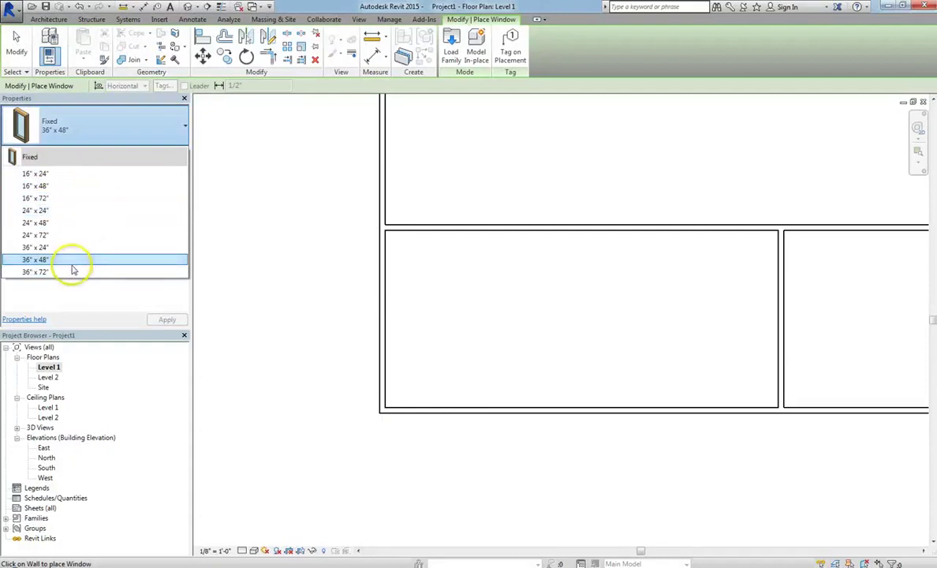
{"action": "key", "text": "Escape"}
{"action": "key", "text": "Escape"}
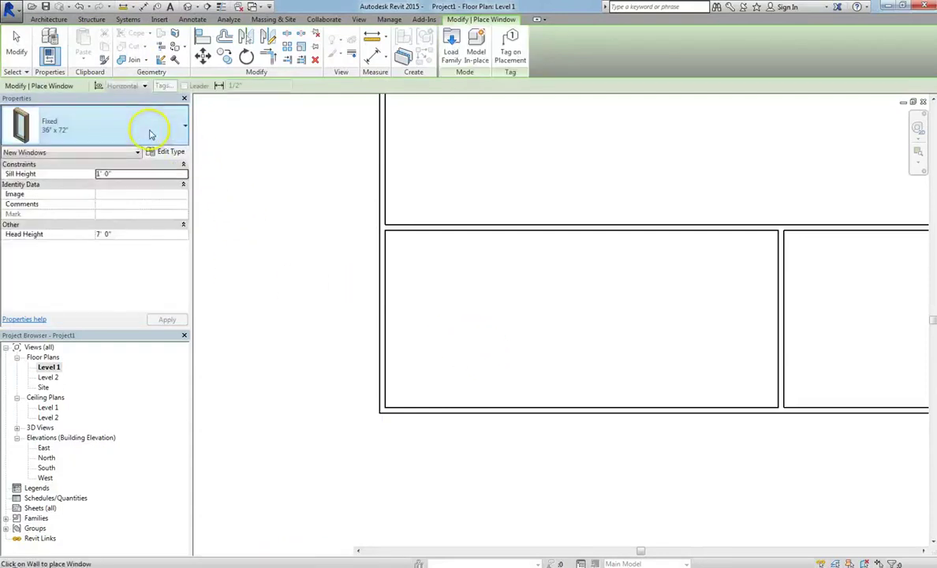
{"action": "left_click", "coordinate": [150, 130]}
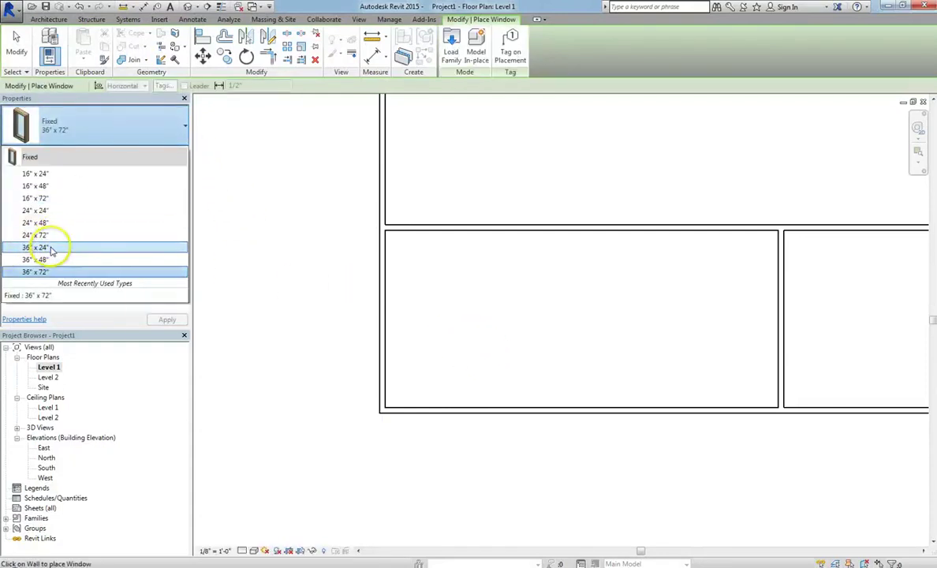
{"action": "key", "text": "Escape"}
{"action": "key", "text": "Escape"}
{"action": "key", "text": "Escape"}
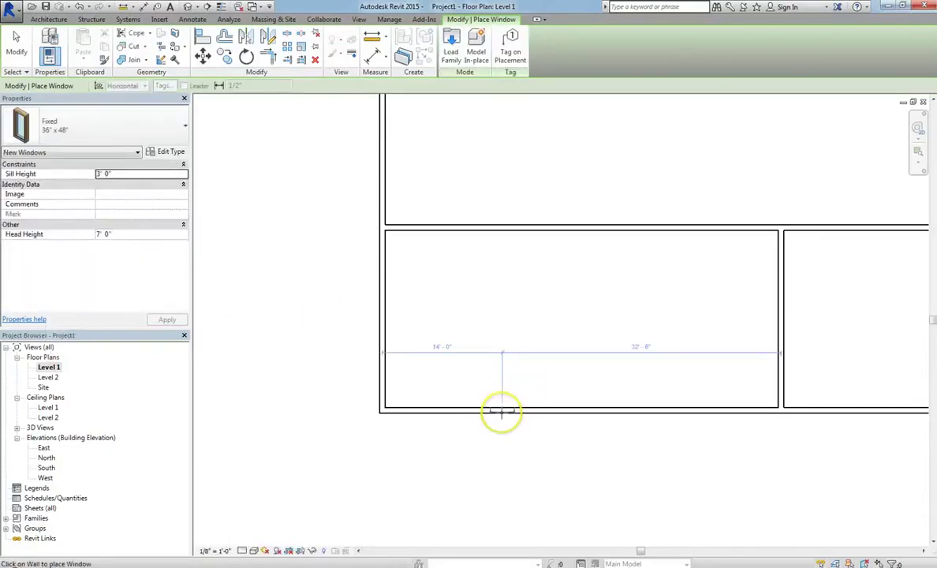
{"action": "left_click", "coordinate": [501, 410]}
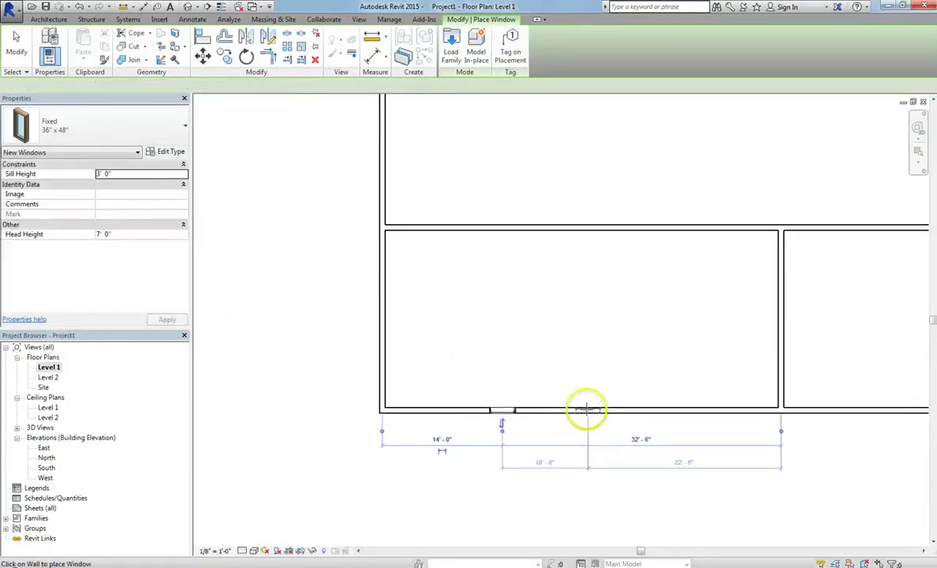
{"action": "left_click", "coordinate": [586, 411]}
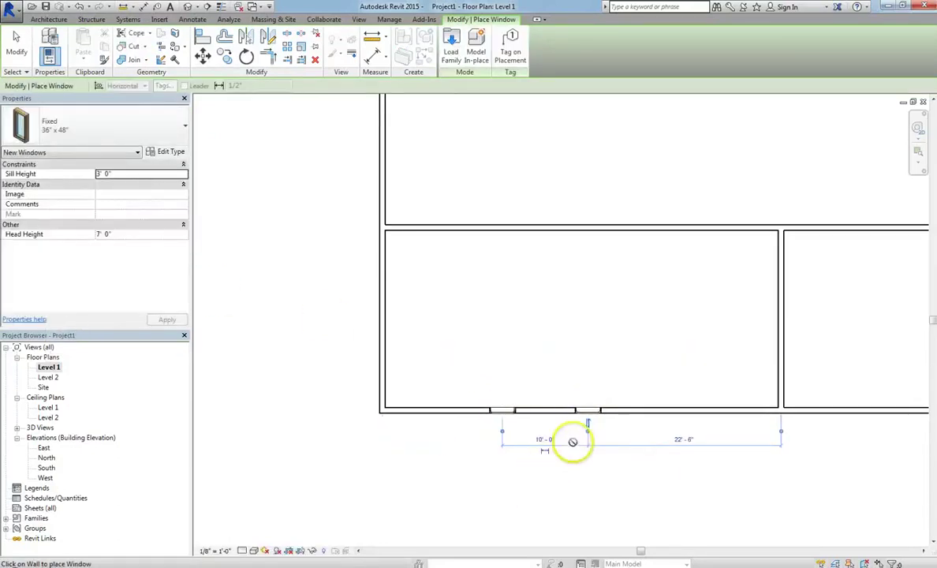
Step: Set the first window's Sill Height to 5' 0", giving a 9' 0" head height
{"action": "key", "text": "Escape"}
{"action": "key", "text": "Escape"}
{"action": "left_click", "coordinate": [502, 410]}
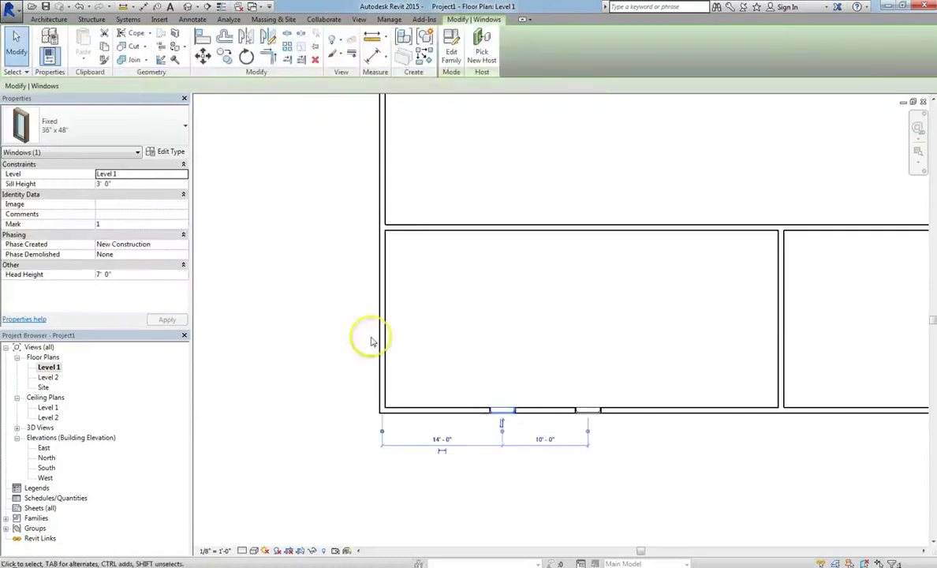
{"action": "left_click", "coordinate": [122, 185]}
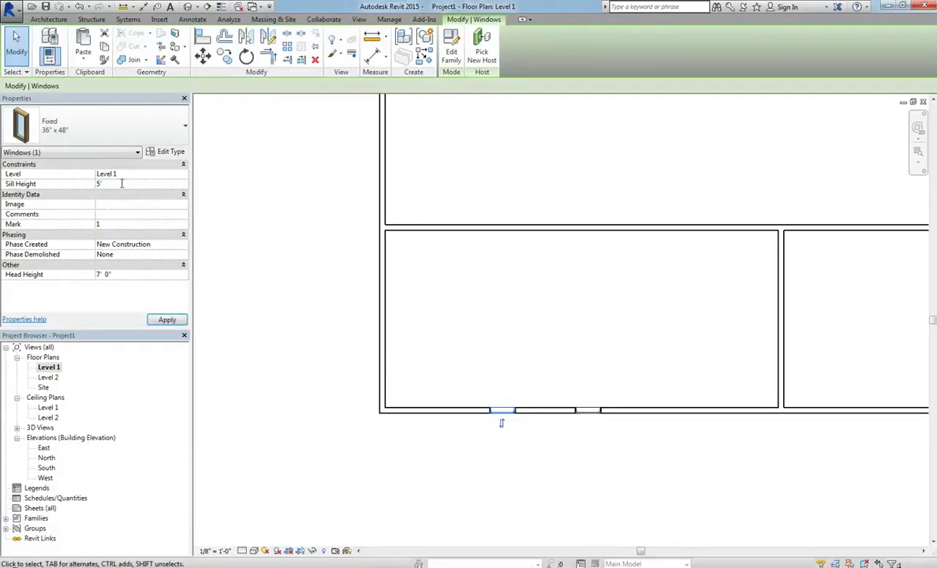
{"action": "key", "text": "Return"}
{"action": "left_click", "coordinate": [560, 331]}
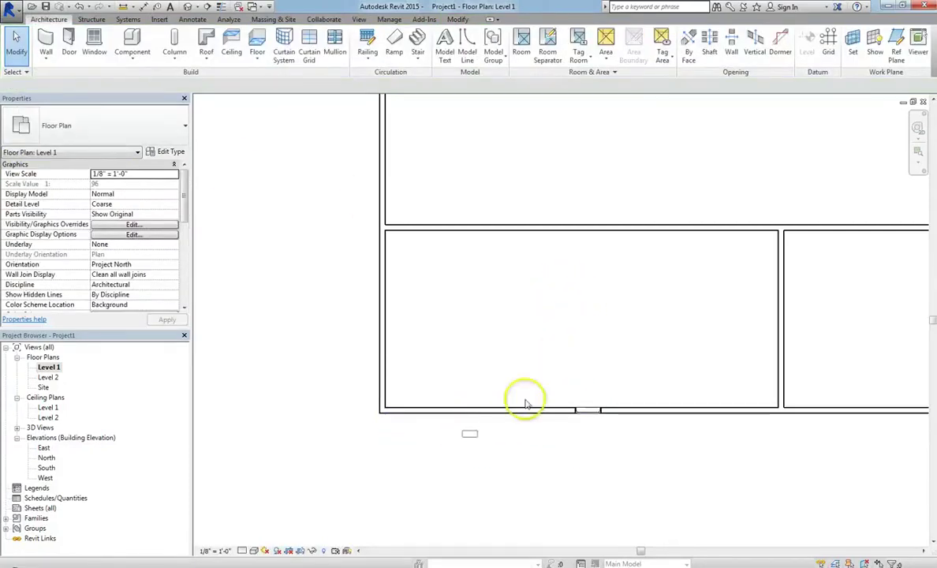
Step: Select each window in turn to compare their sill and head heights
{"action": "left_click_drag", "start_coordinate": [462, 435], "coordinate": [549, 377]}
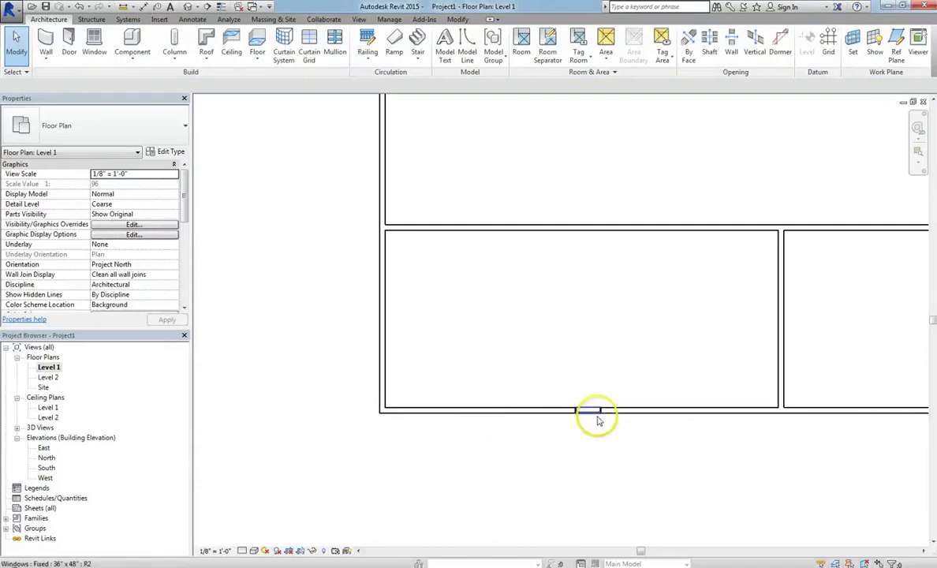
{"action": "left_click_drag", "start_coordinate": [447, 439], "coordinate": [548, 345]}
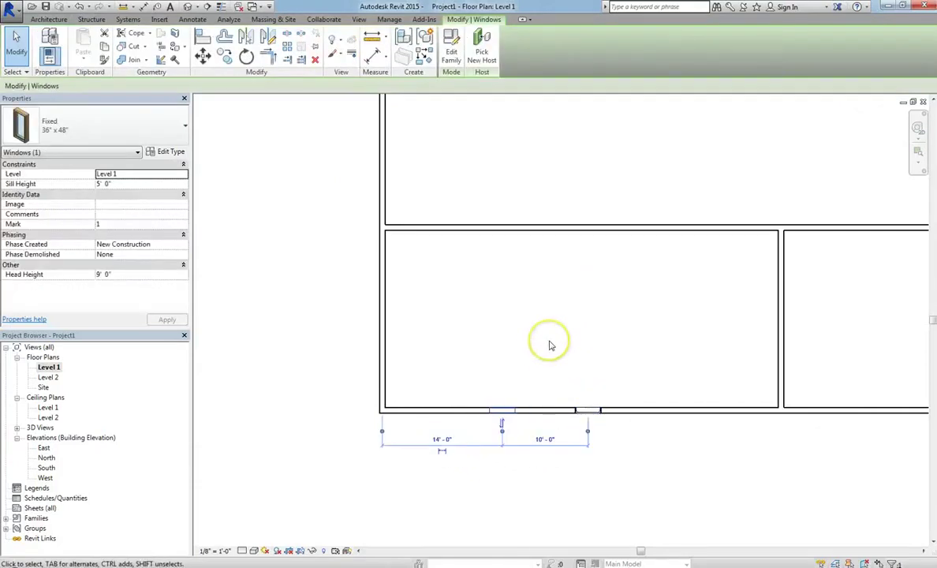
{"action": "left_click", "coordinate": [468, 473]}
{"action": "scroll", "coordinate": [516, 426], "scroll_direction": "up", "scroll_amount": 1}
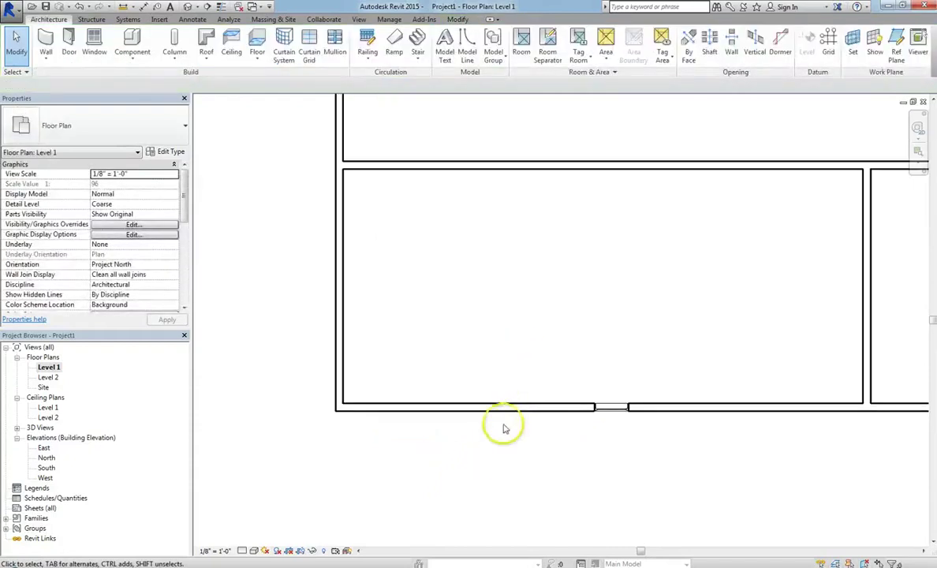
{"action": "scroll", "coordinate": [600, 401], "scroll_direction": "up", "scroll_amount": 2}
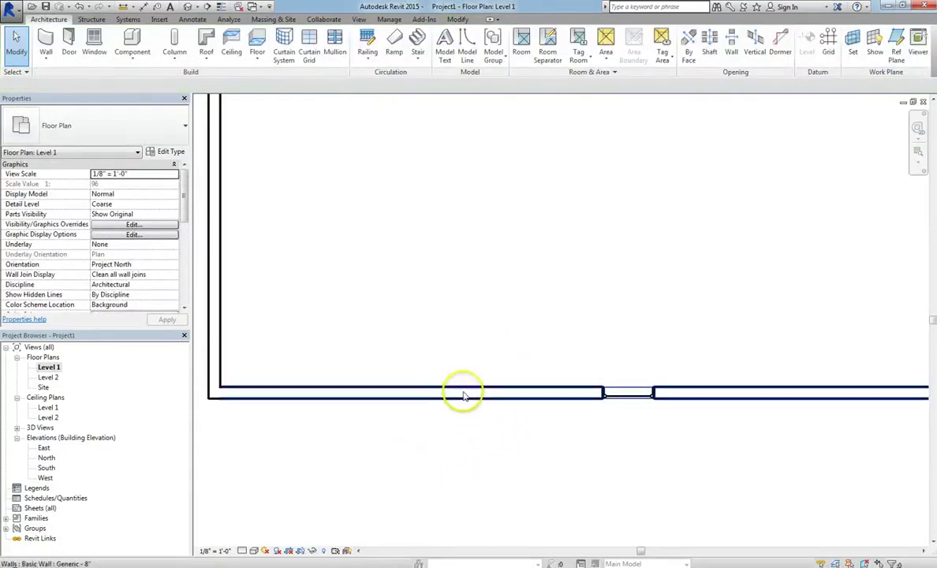
{"action": "scroll", "coordinate": [184, 236], "scroll_direction": "down", "scroll_amount": 5}
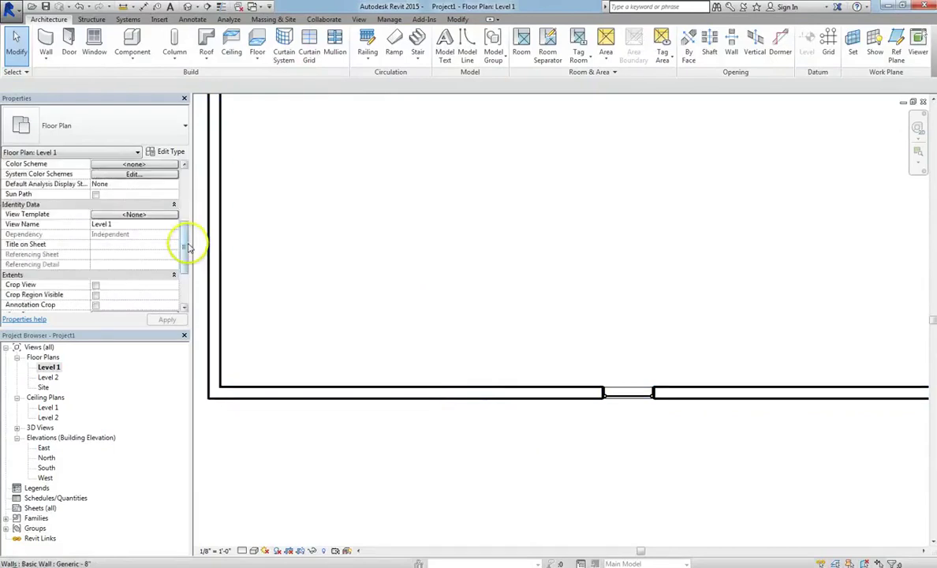
{"action": "left_click", "coordinate": [471, 395]}
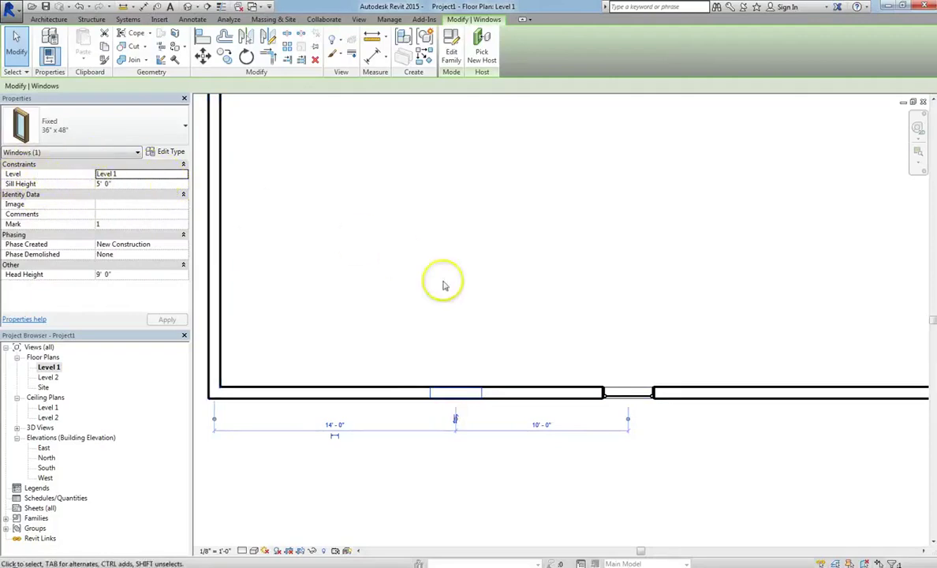
{"action": "left_click", "coordinate": [627, 390]}
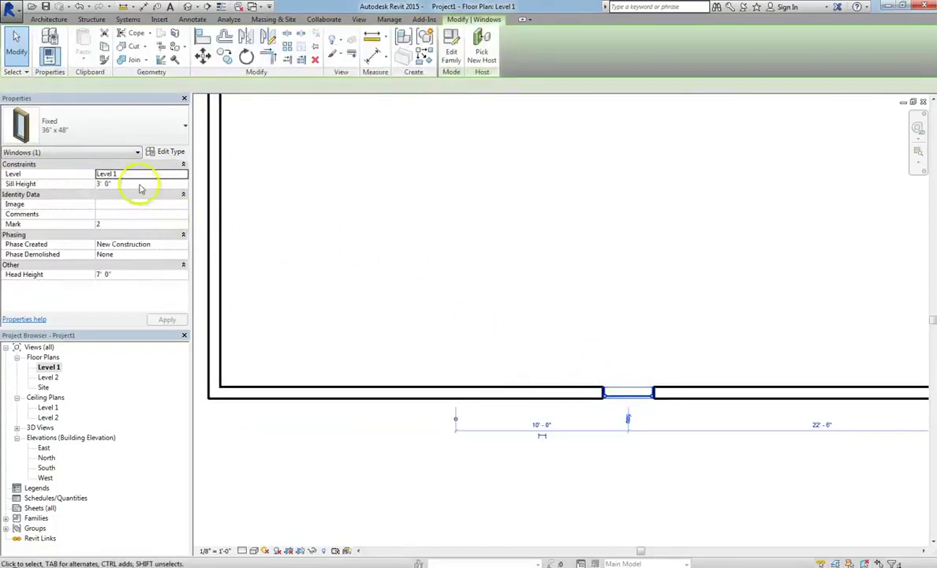
{"action": "left_click", "coordinate": [347, 252]}
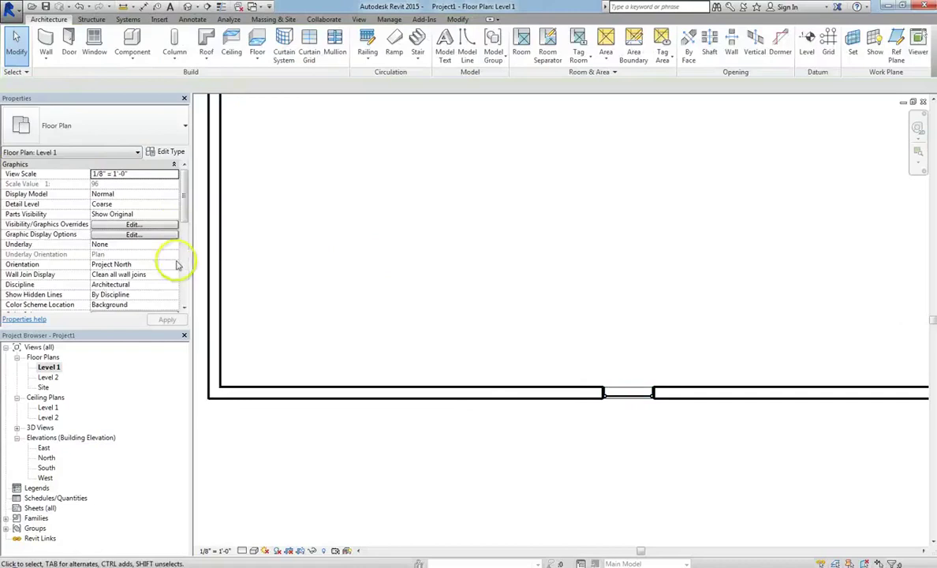
{"action": "left_click_drag", "start_coordinate": [184, 246], "coordinate": [188, 299]}
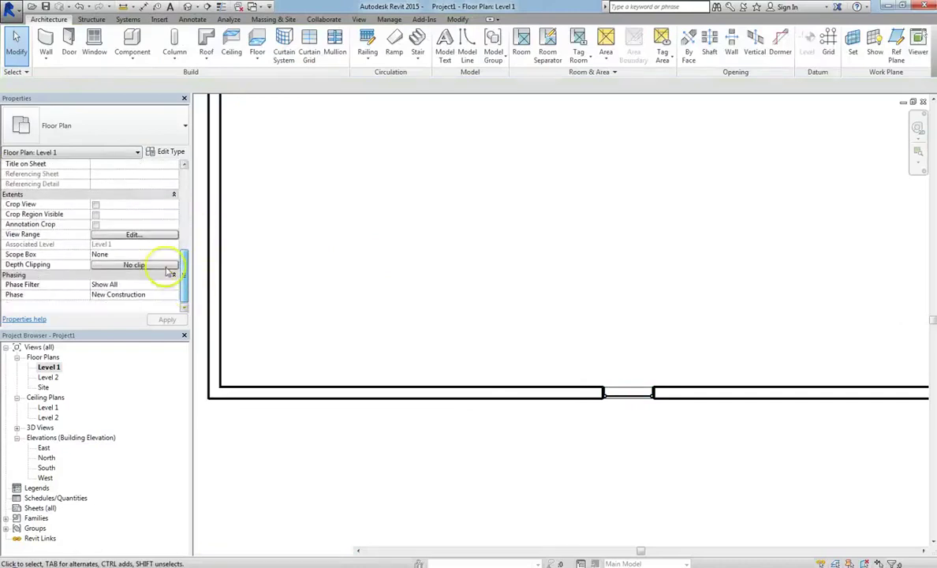
Step: Try Level 1 cut plane offsets of 6' 0" and then 2' 0", applying each
{"action": "left_click", "coordinate": [153, 235]}
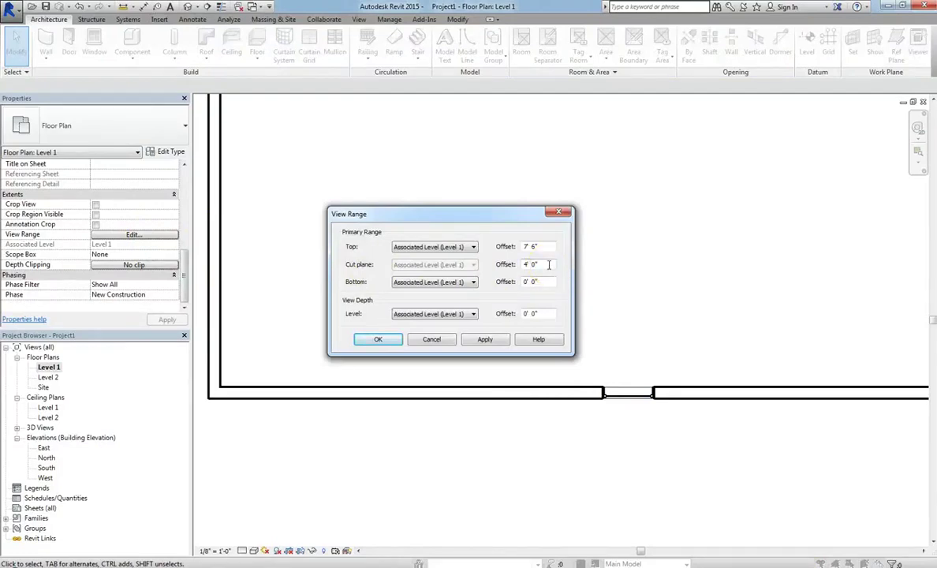
{"action": "left_click_drag", "start_coordinate": [549, 265], "coordinate": [509, 291]}
{"action": "type", "text": "6"}
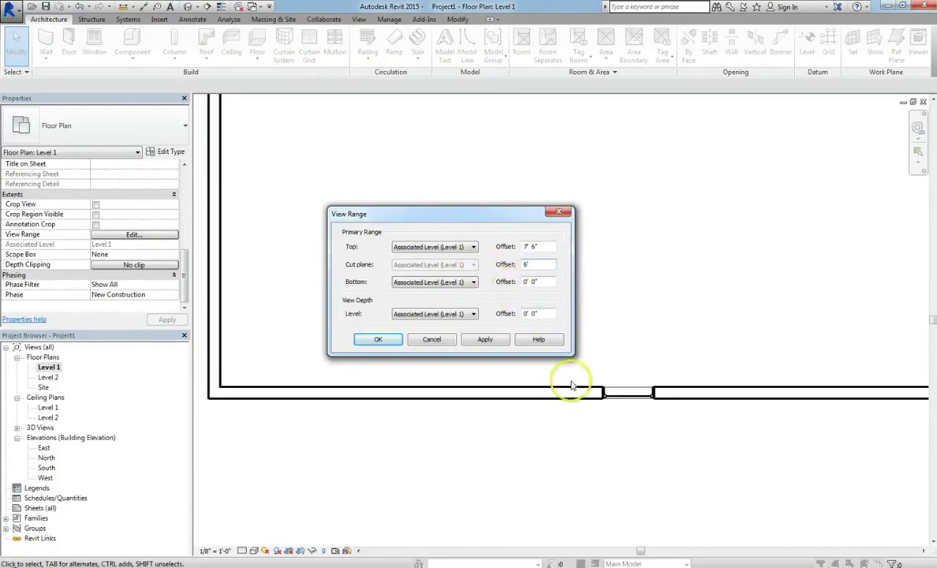
{"action": "left_click", "coordinate": [487, 339]}
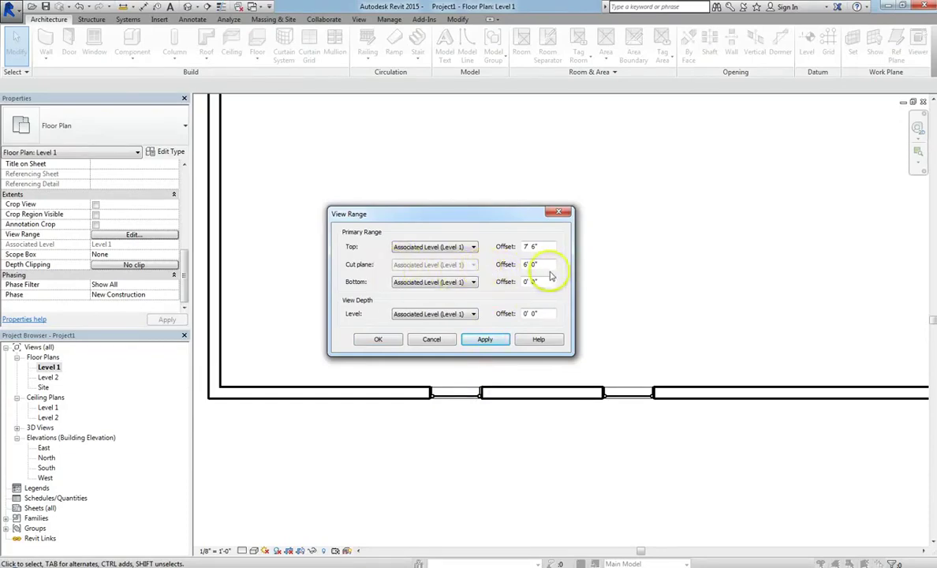
{"action": "double_click", "coordinate": [516, 264]}
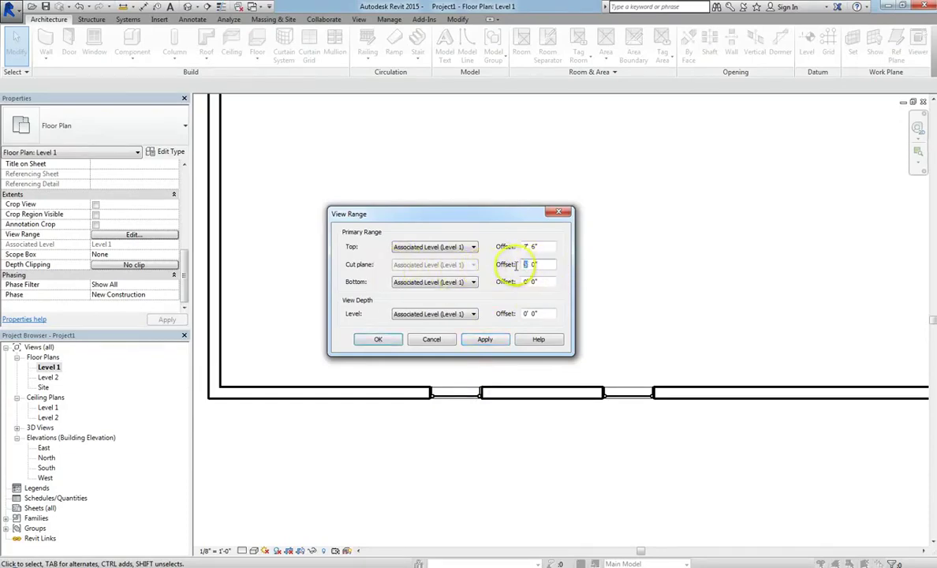
{"action": "type", "text": "2"}
{"action": "left_click", "coordinate": [486, 339]}
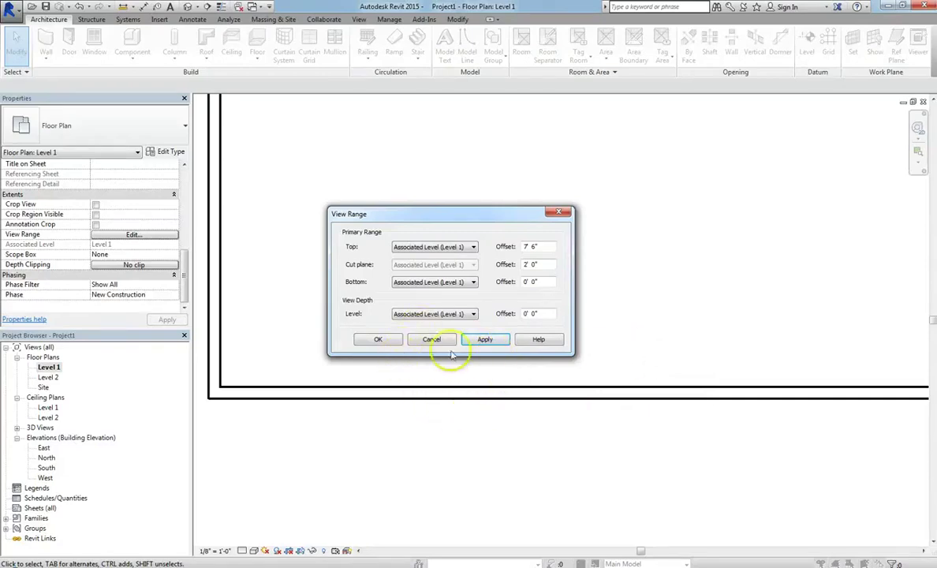
Step: Set the cut plane offset to 5' 0" and accept the view range
{"action": "left_click", "coordinate": [525, 264]}
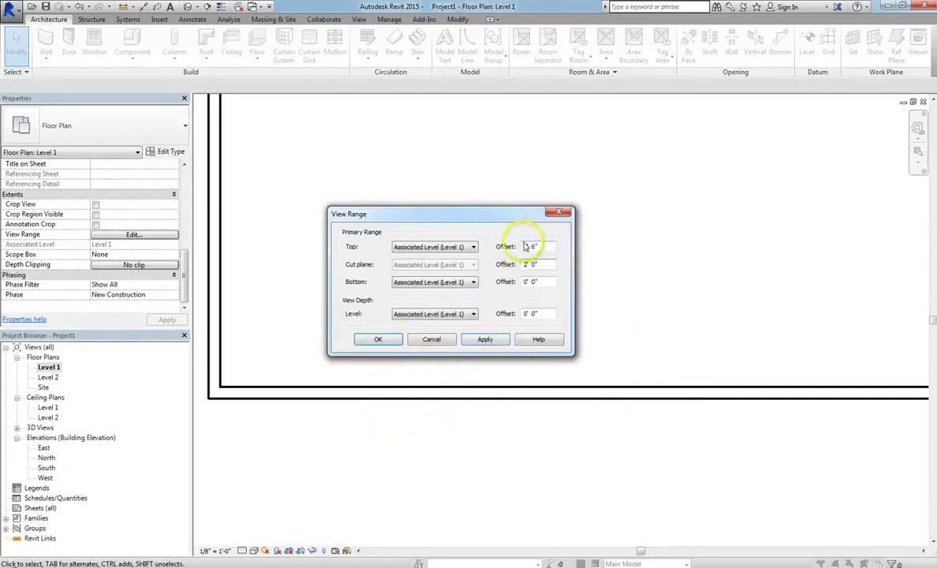
{"action": "left_click", "coordinate": [484, 339]}
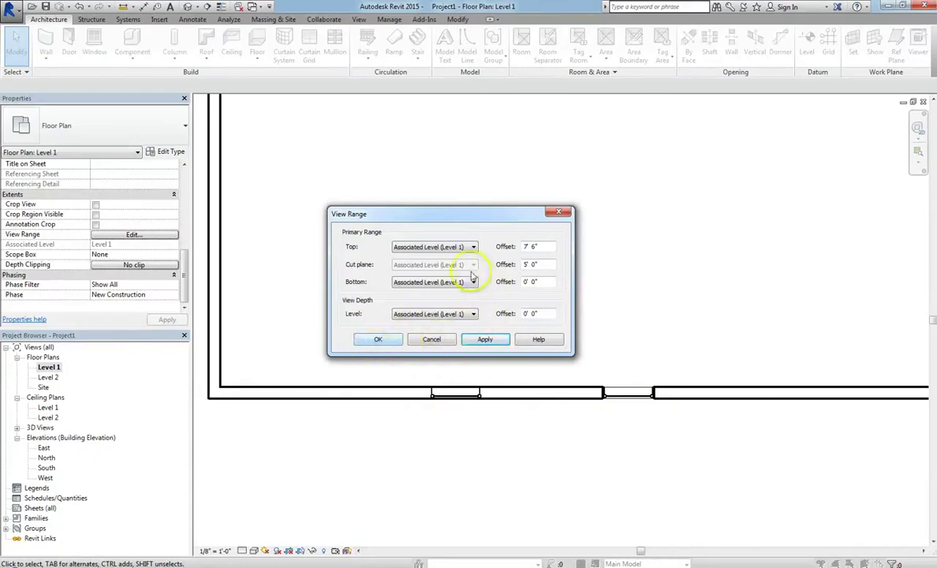
{"action": "left_click", "coordinate": [380, 339]}
{"action": "scroll", "coordinate": [384, 338], "scroll_direction": "down", "scroll_amount": 3}
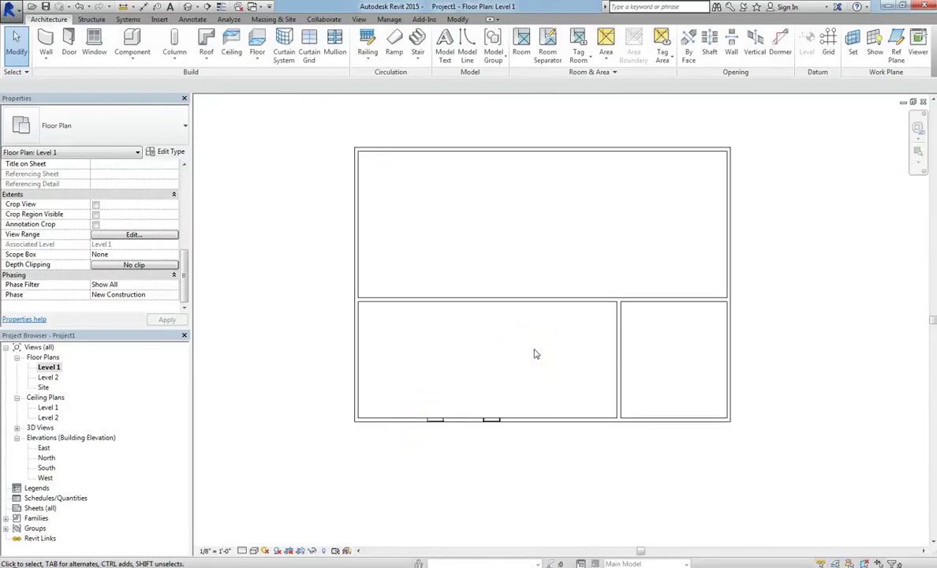
Step: Open the Site floor plan and bring up its View Range settings
{"action": "left_click", "coordinate": [44, 387]}
{"action": "double_click", "coordinate": [44, 388]}
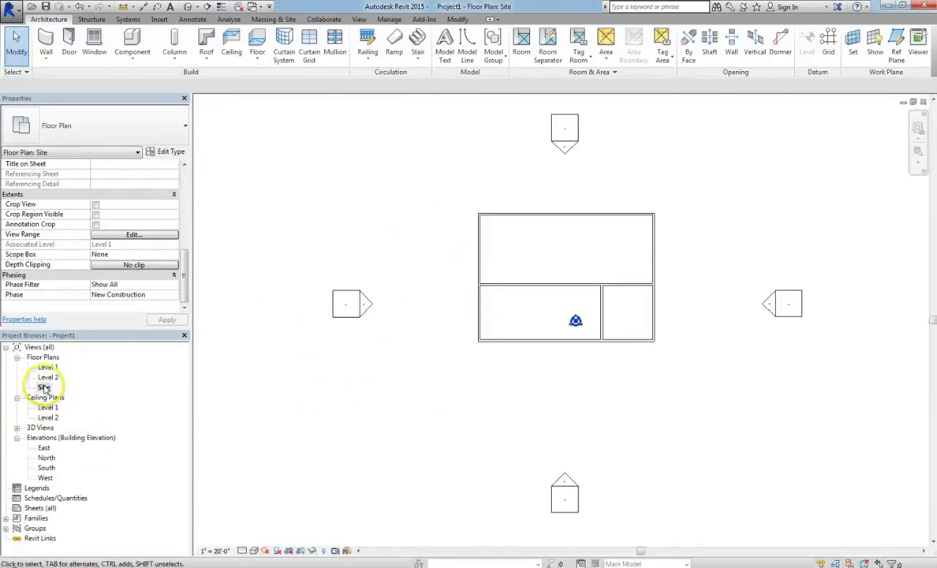
{"action": "left_click", "coordinate": [44, 387]}
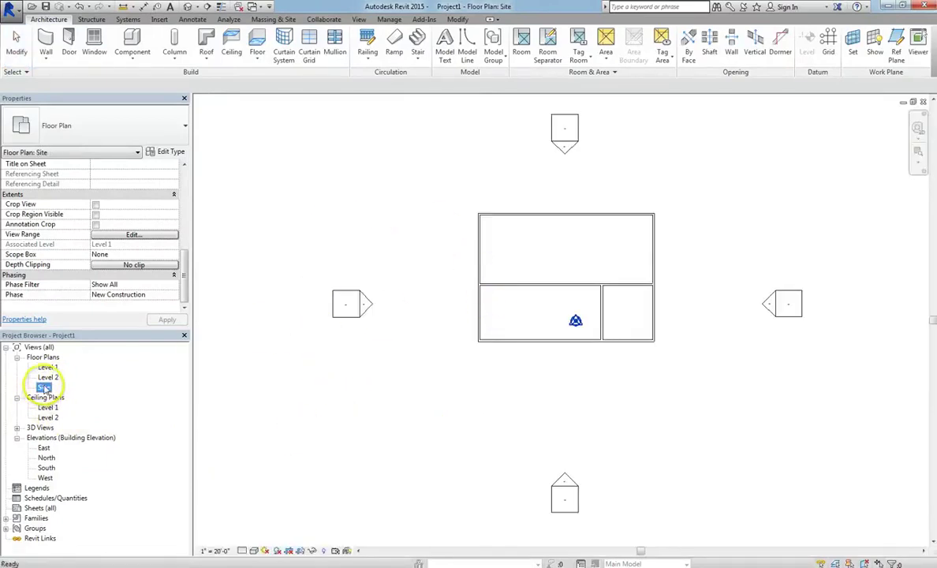
{"action": "left_click", "coordinate": [134, 235]}
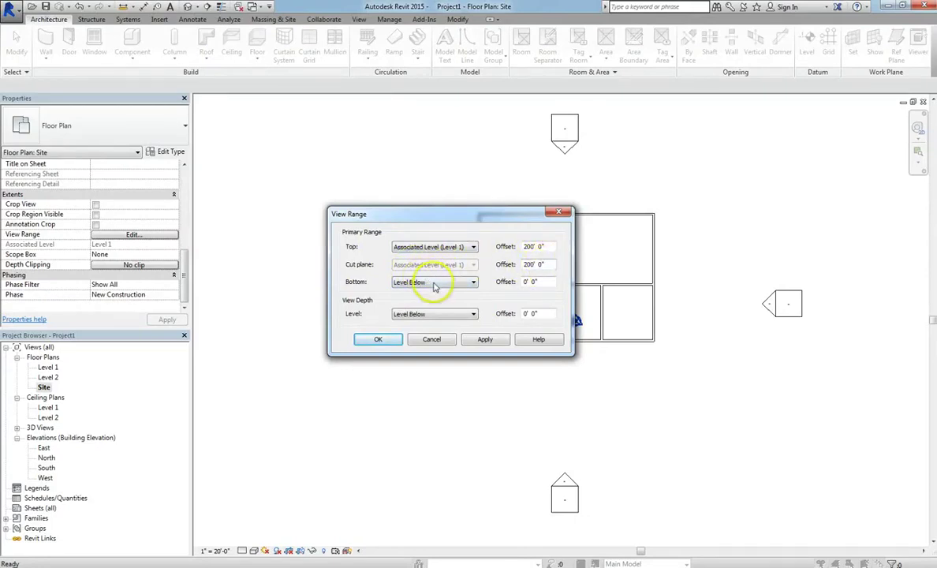
Step: Set the Site view range Bottom and View Depth both to Unlimited
{"action": "left_click", "coordinate": [473, 284]}
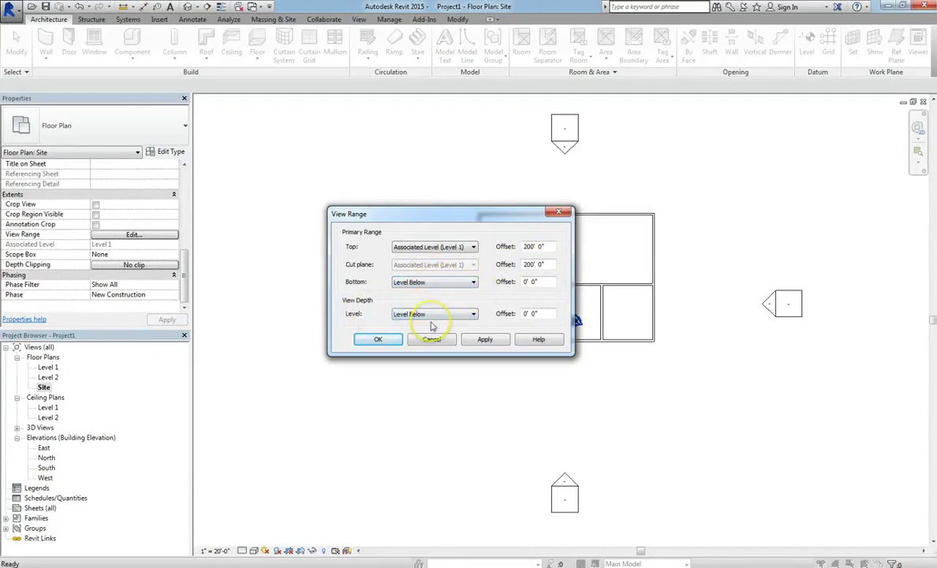
{"action": "left_click", "coordinate": [448, 282]}
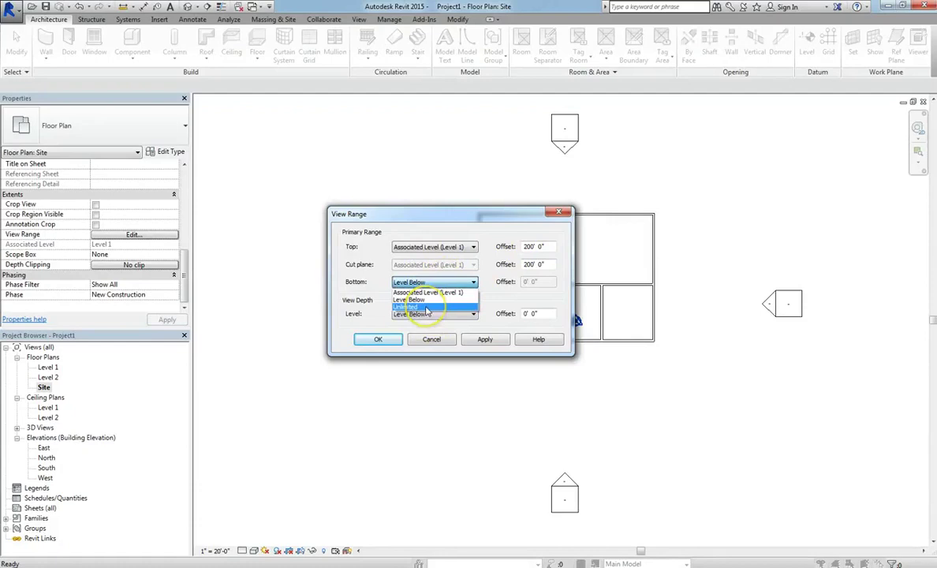
{"action": "left_click", "coordinate": [426, 307]}
{"action": "left_click", "coordinate": [402, 314]}
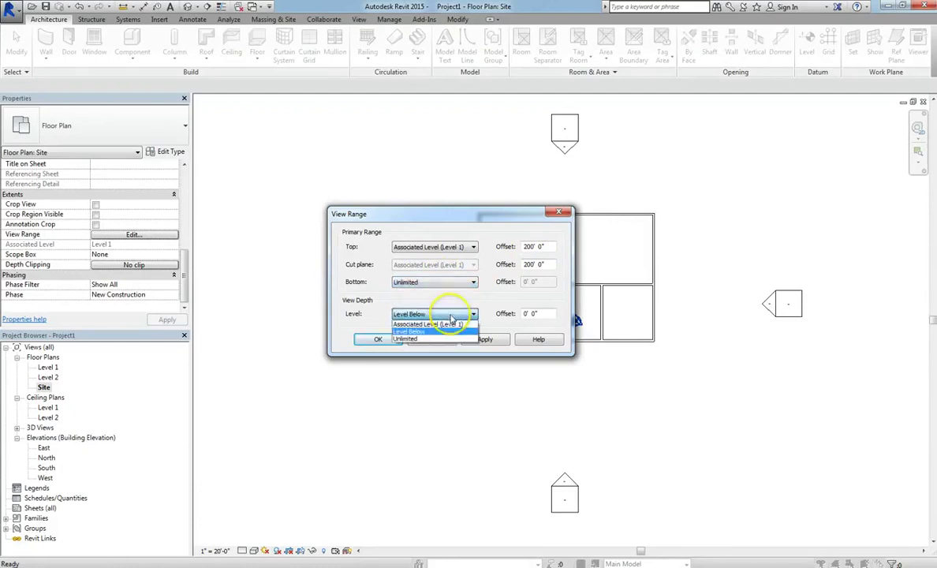
{"action": "left_click", "coordinate": [422, 334]}
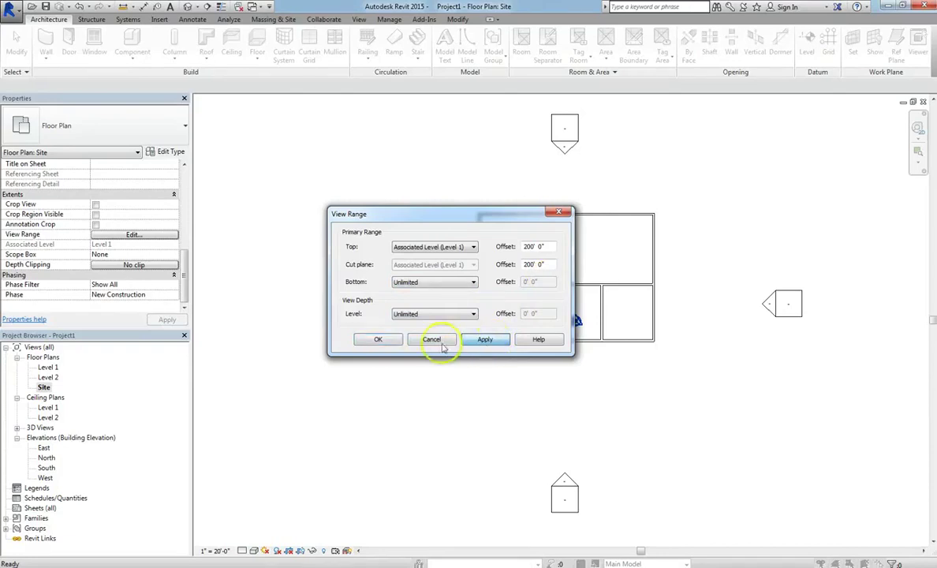
{"action": "left_click", "coordinate": [379, 339]}
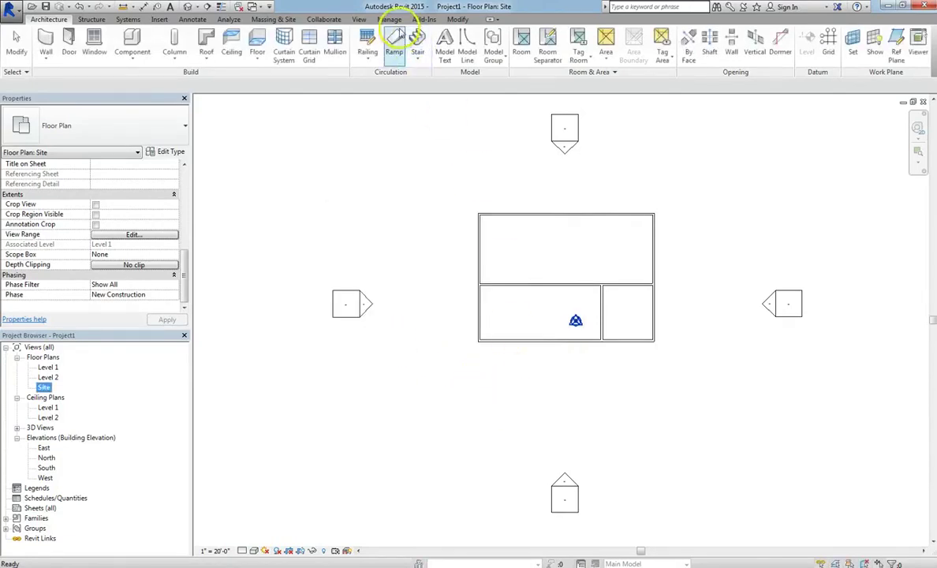
Step: Start a Massing & Site toposurface and place its first point above the building
{"action": "left_click", "coordinate": [265, 21]}
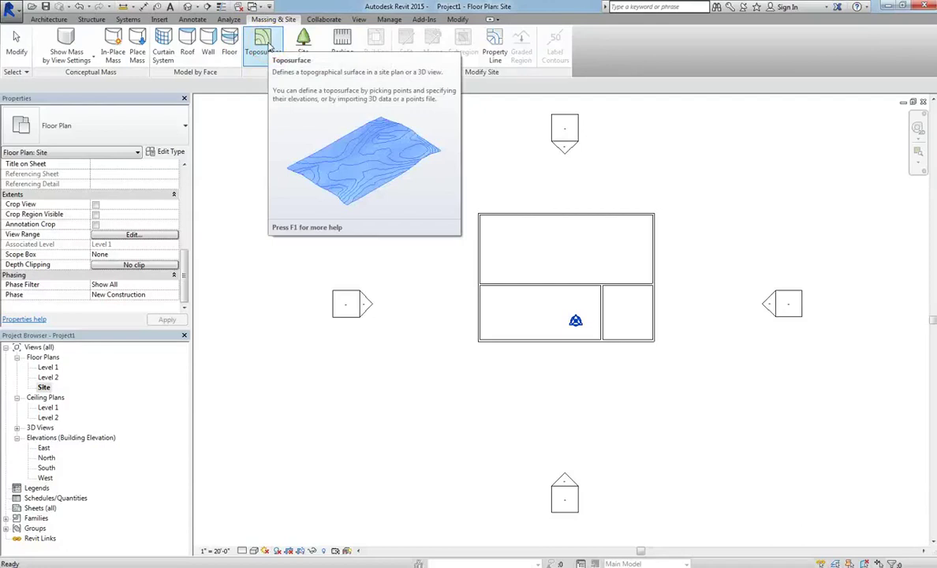
{"action": "left_click", "coordinate": [264, 43]}
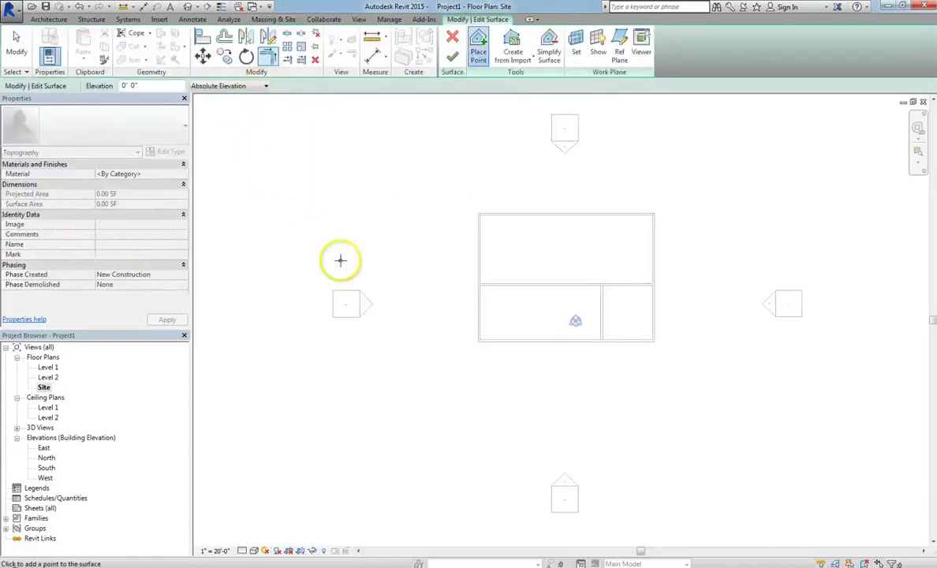
{"action": "left_click", "coordinate": [497, 124]}
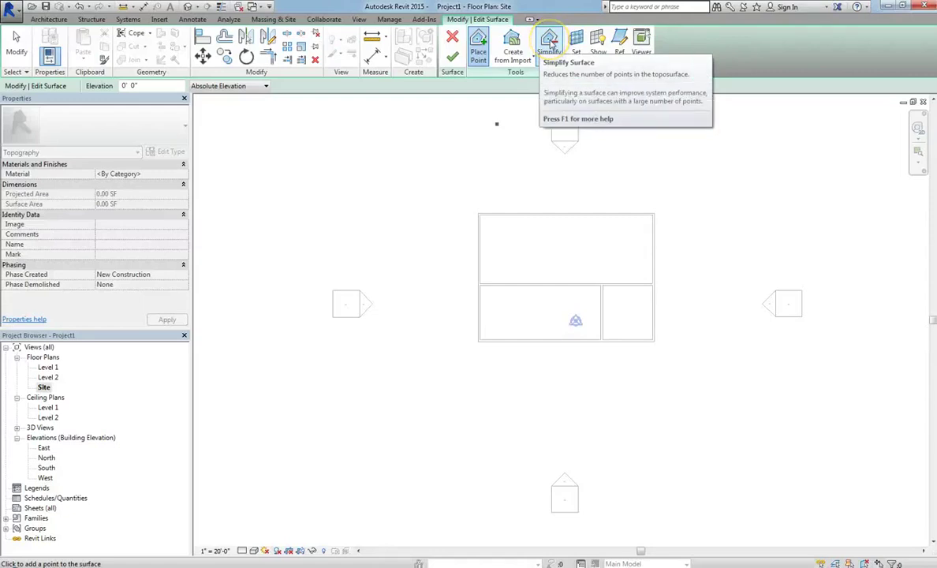
Step: Place a ring of 0' 0" toposurface points around the building's left, right and bottom
{"action": "left_click", "coordinate": [480, 58]}
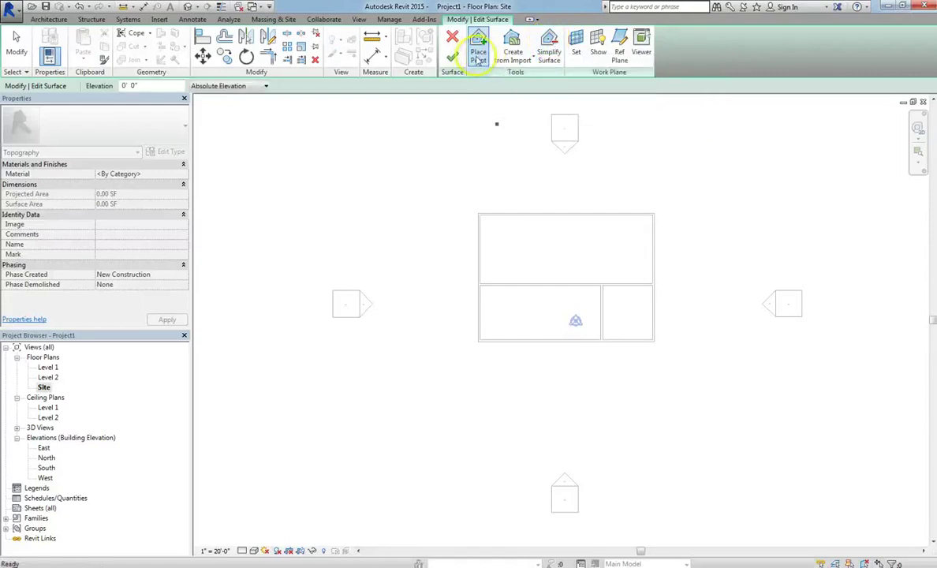
{"action": "left_click", "coordinate": [128, 85]}
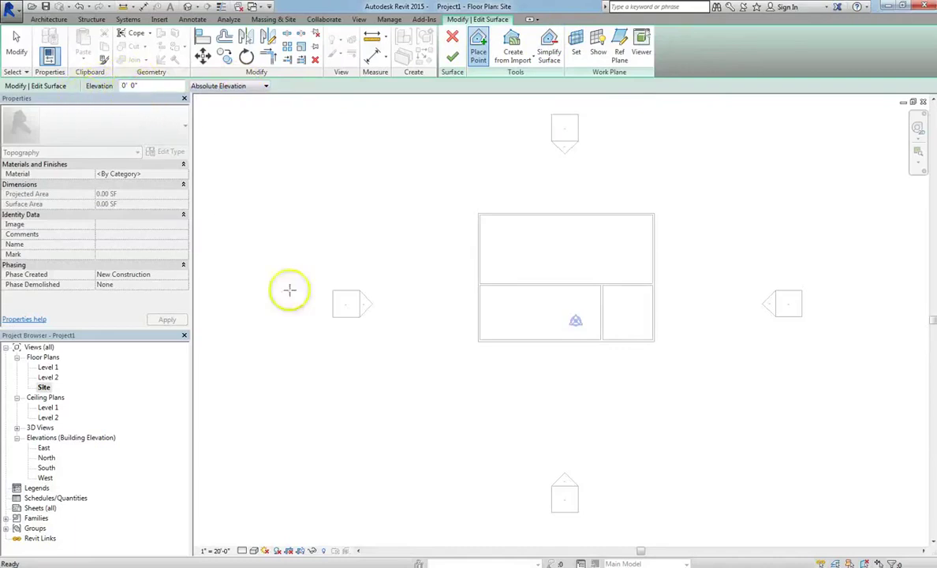
{"action": "left_click", "coordinate": [367, 341]}
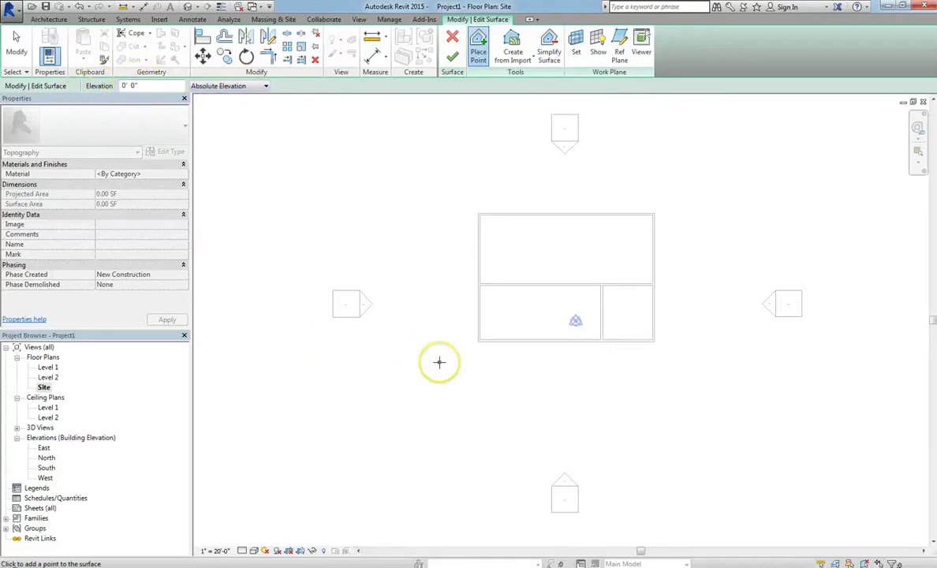
{"action": "left_click", "coordinate": [439, 362]}
{"action": "left_click", "coordinate": [434, 173]}
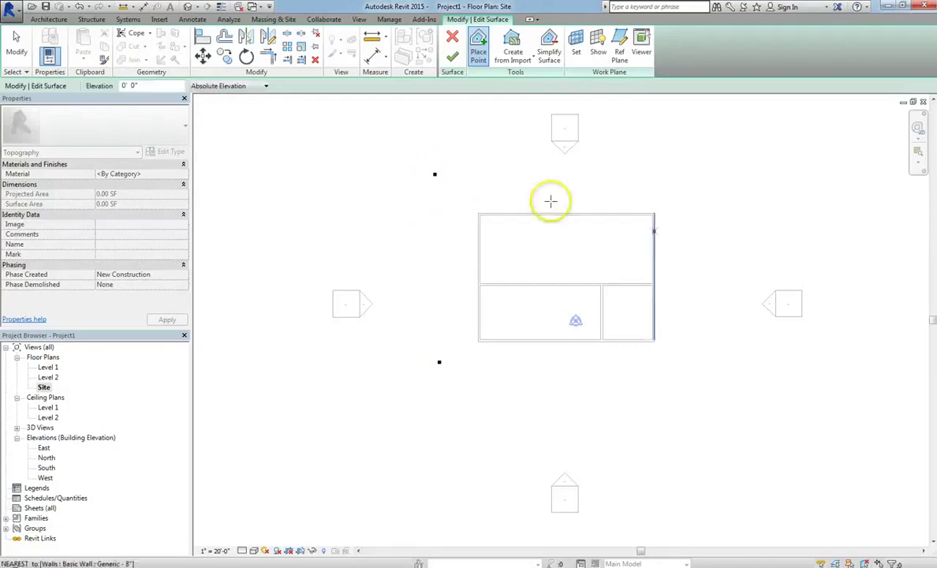
{"action": "left_click", "coordinate": [699, 283]}
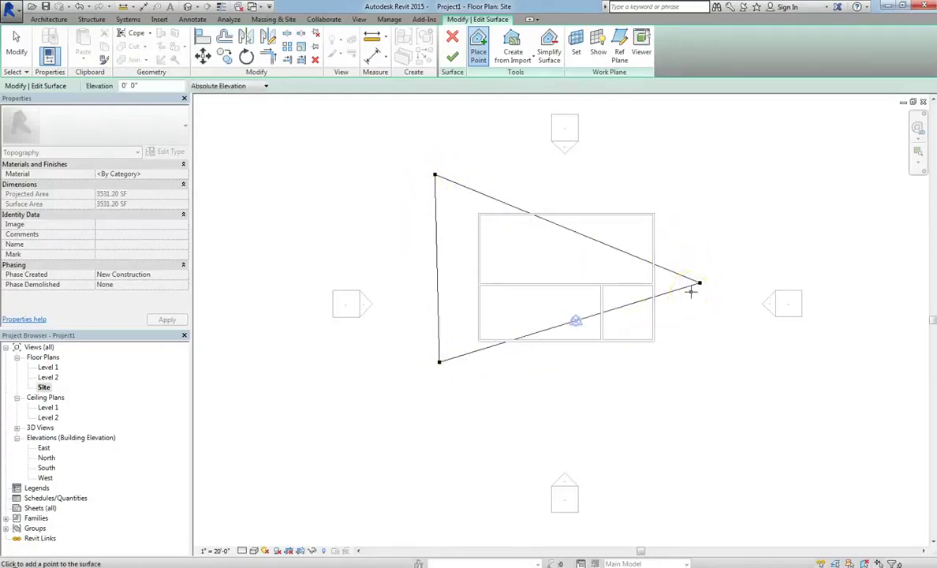
{"action": "left_click", "coordinate": [666, 145]}
{"action": "left_click", "coordinate": [691, 397]}
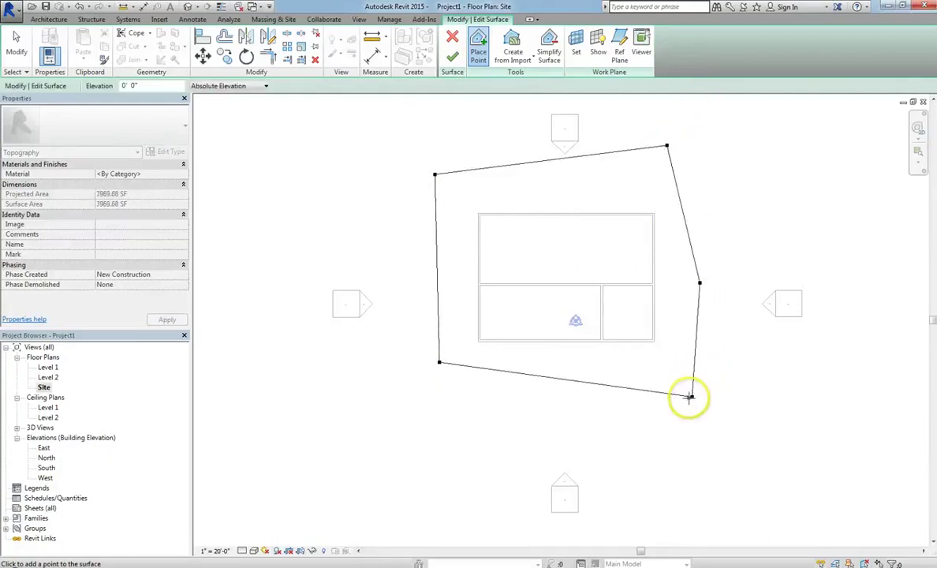
{"action": "left_click", "coordinate": [492, 433]}
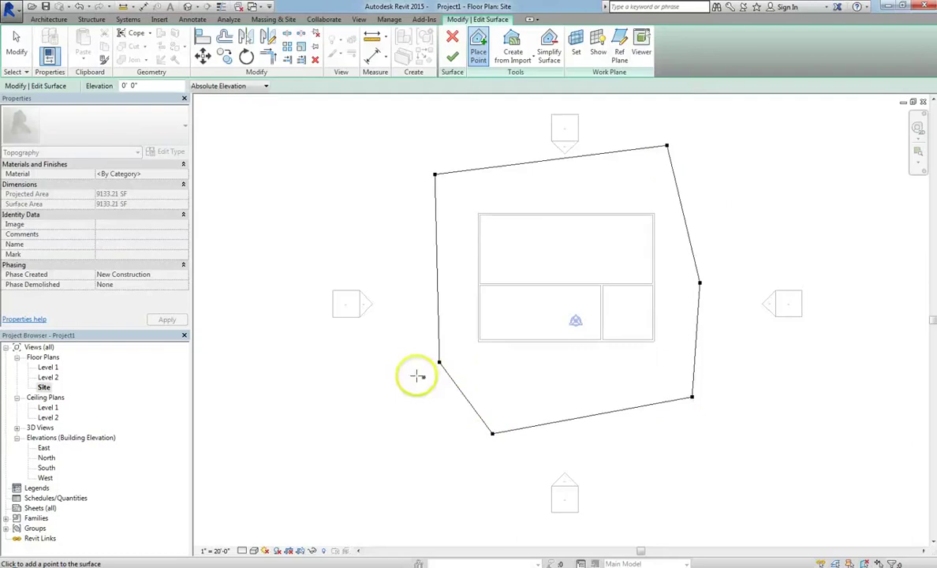
Step: Widen the boundary on the left and top and add interior points near the building
{"action": "left_click", "coordinate": [385, 260]}
{"action": "left_click", "coordinate": [392, 183]}
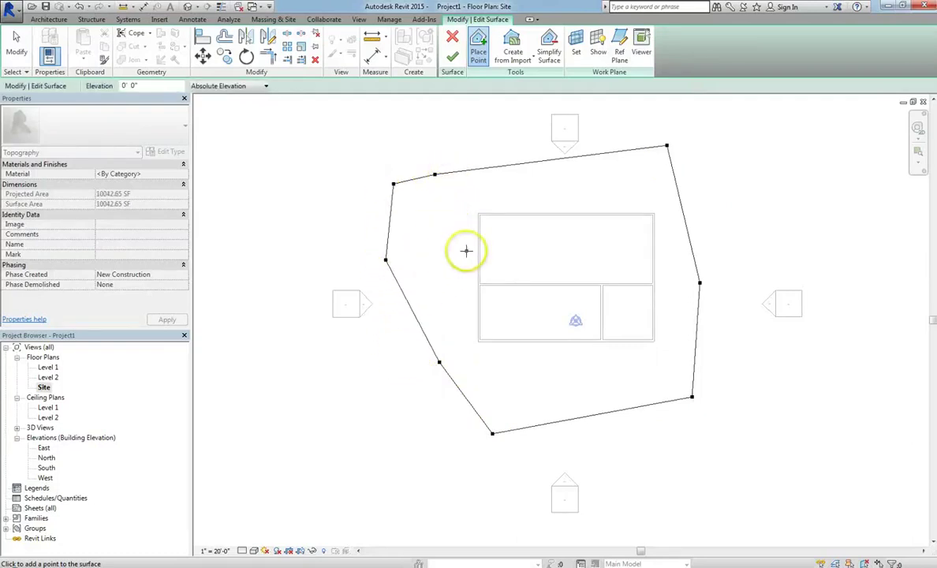
{"action": "left_click", "coordinate": [435, 240]}
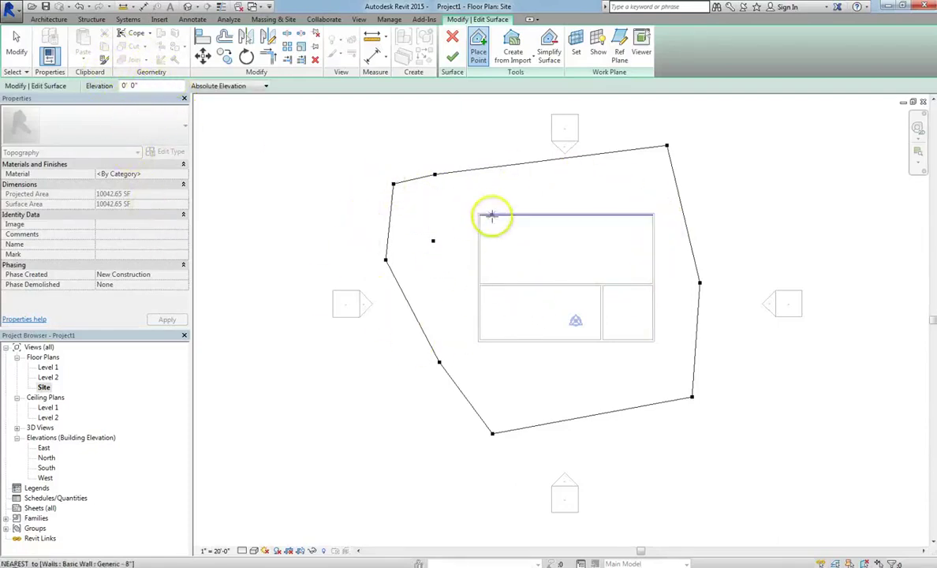
{"action": "left_click", "coordinate": [513, 149]}
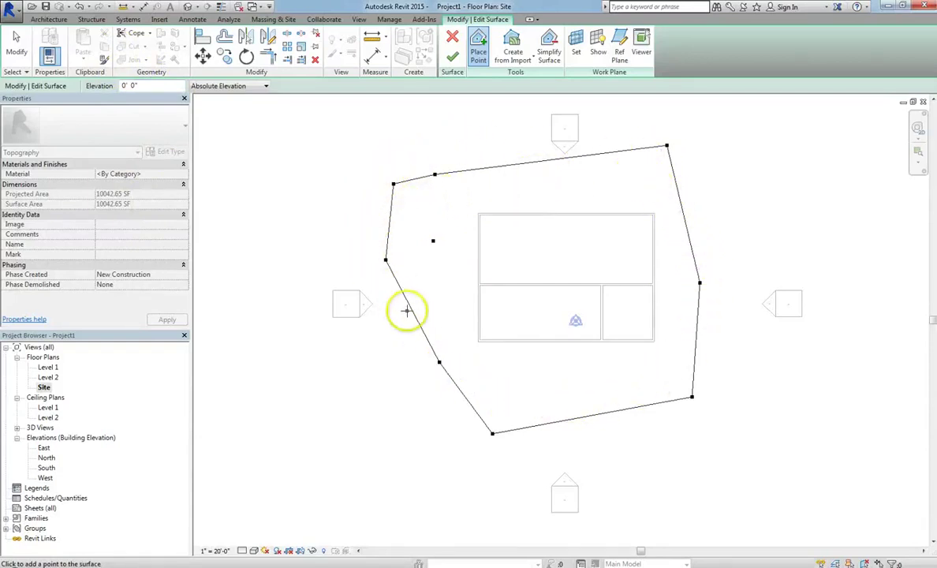
{"action": "scroll", "coordinate": [523, 472], "scroll_direction": "down", "scroll_amount": 1}
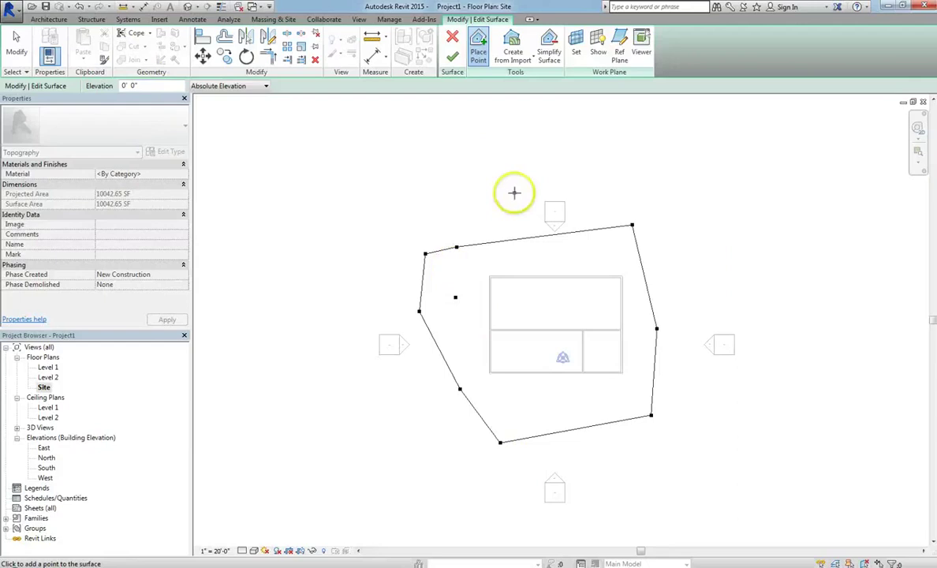
{"action": "left_click", "coordinate": [502, 259]}
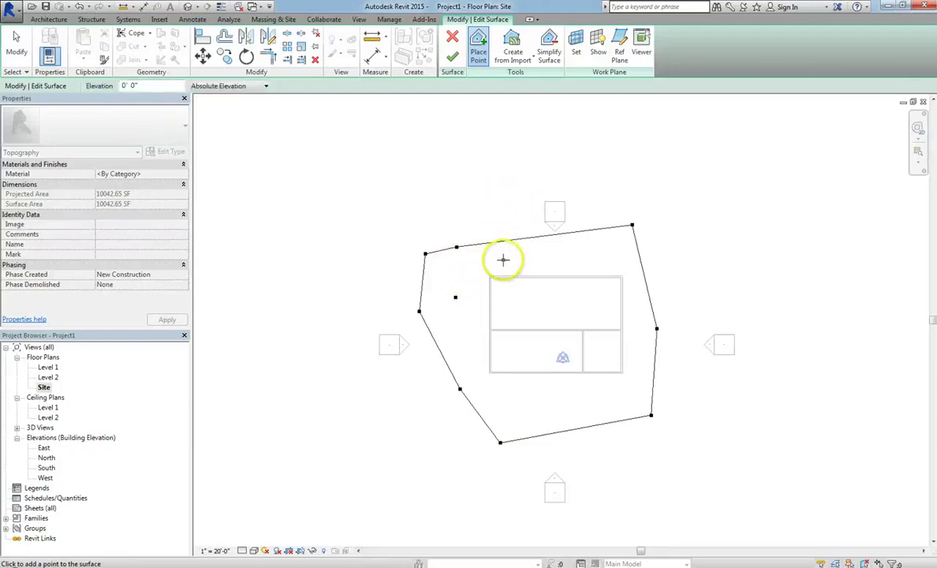
{"action": "left_click", "coordinate": [524, 176]}
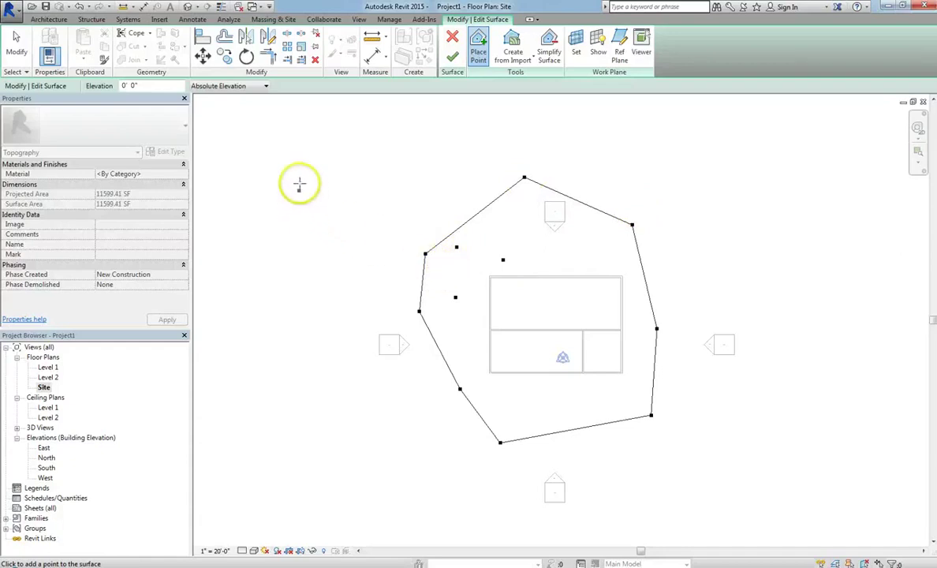
{"action": "left_click", "coordinate": [270, 130]}
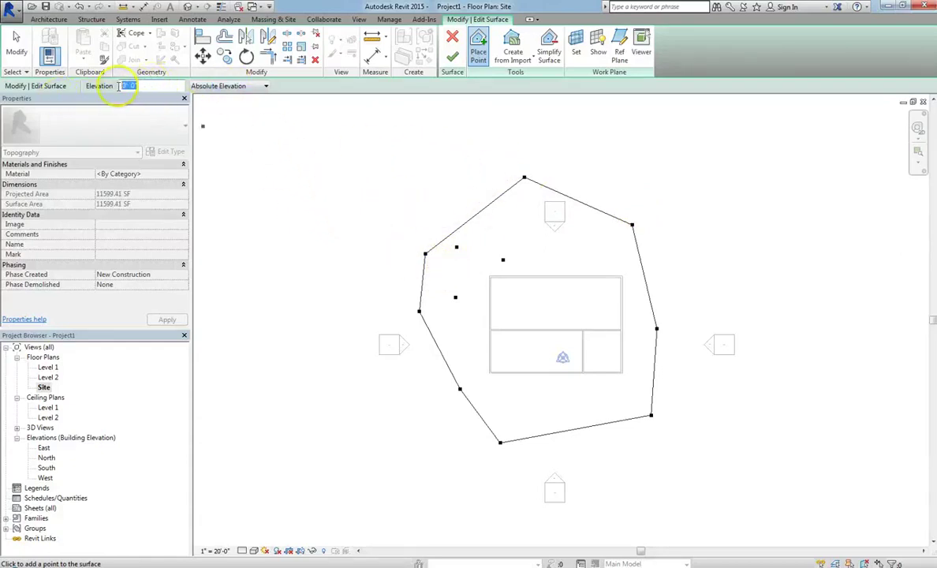
Step: With Absolute Elevation, add three points at 3' along the upper edge
{"action": "left_click", "coordinate": [227, 88]}
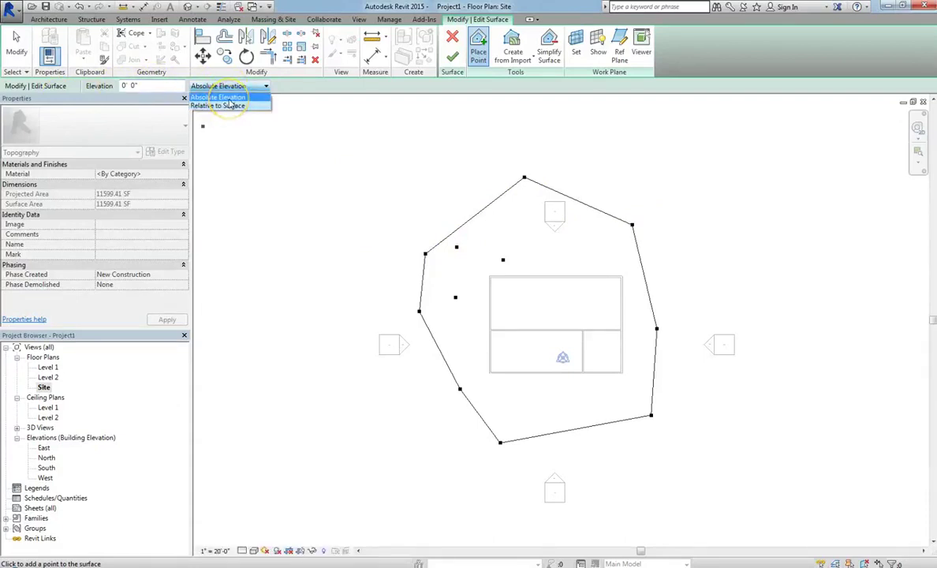
{"action": "left_click", "coordinate": [229, 99]}
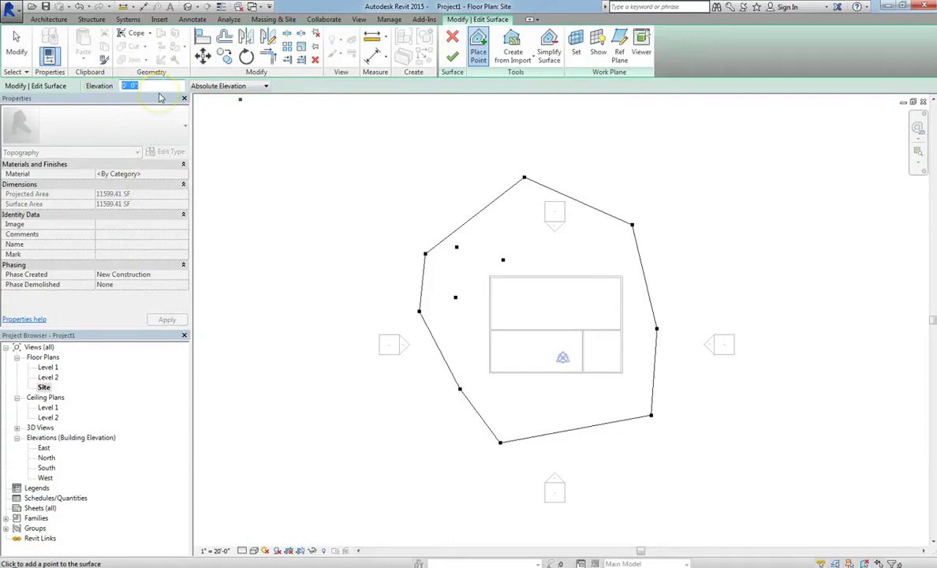
{"action": "left_click", "coordinate": [425, 185]}
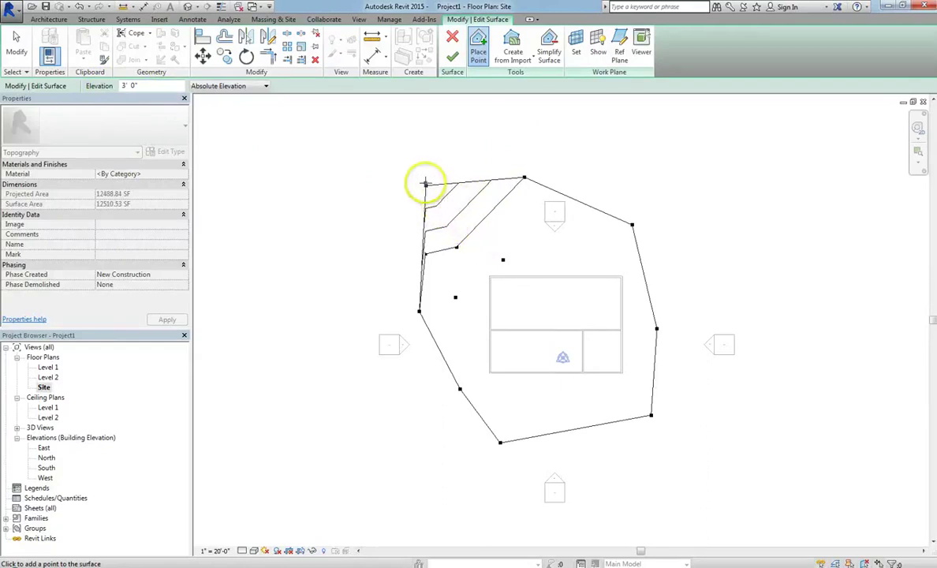
{"action": "left_click", "coordinate": [492, 130]}
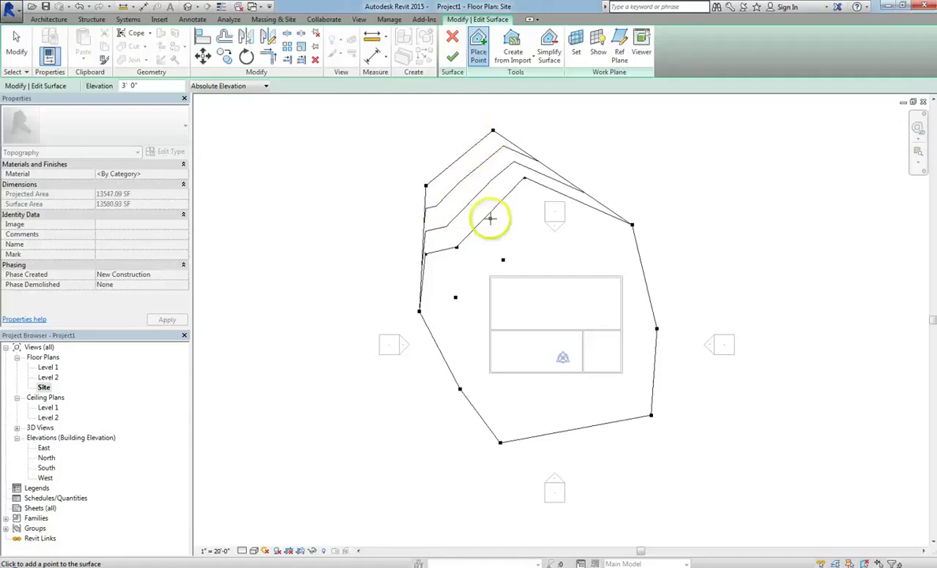
{"action": "left_click", "coordinate": [582, 113]}
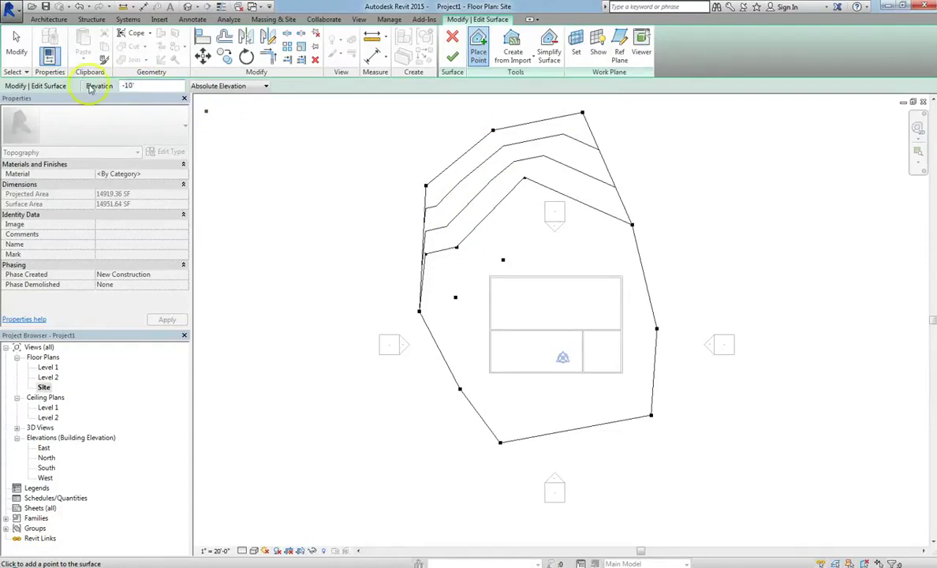
Step: Add an outer ring of -10' points all around the toposurface boundary
{"action": "key", "text": "Return"}
{"action": "left_click", "coordinate": [366, 304]}
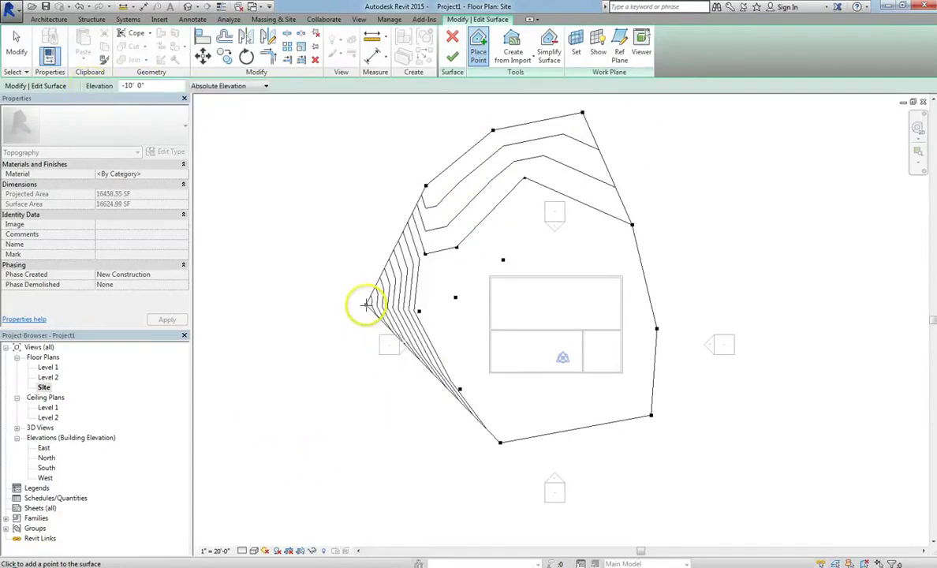
{"action": "left_click", "coordinate": [384, 409]}
{"action": "left_click", "coordinate": [450, 474]}
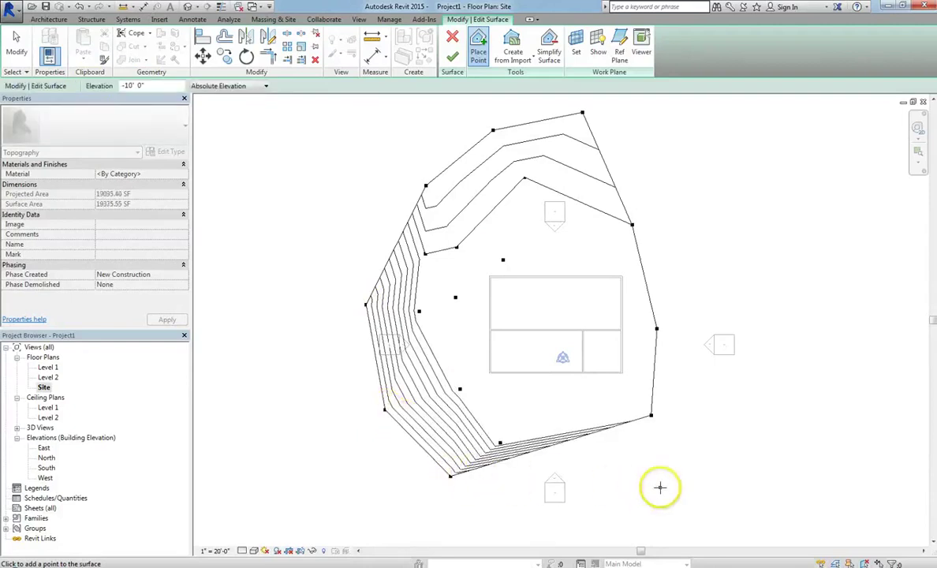
{"action": "left_click", "coordinate": [659, 486]}
{"action": "left_click", "coordinate": [749, 425]}
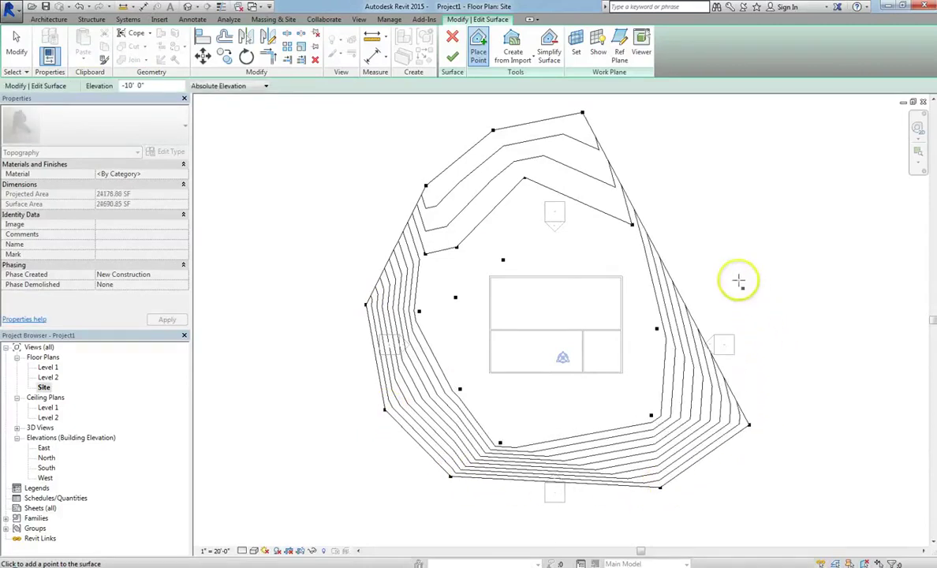
{"action": "left_click", "coordinate": [730, 251]}
{"action": "left_click", "coordinate": [689, 123]}
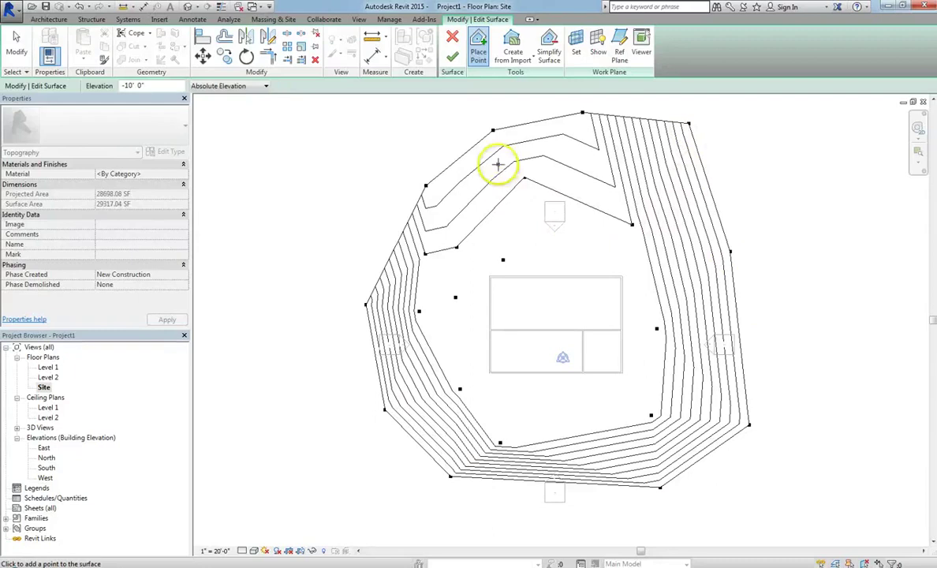
{"action": "left_click", "coordinate": [456, 118]}
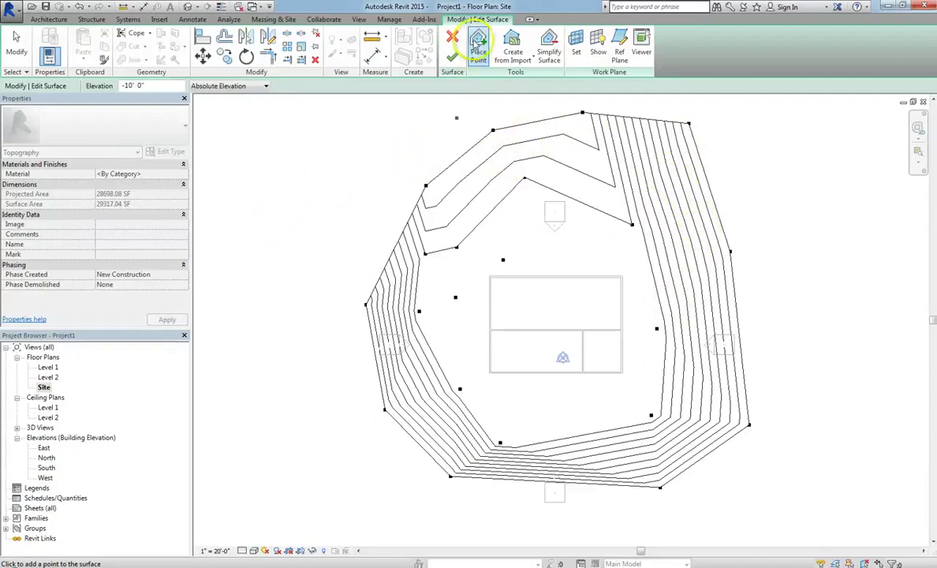
Step: Run Simplify Surface on the toposurface with a 3" accuracy
{"action": "left_click", "coordinate": [549, 49]}
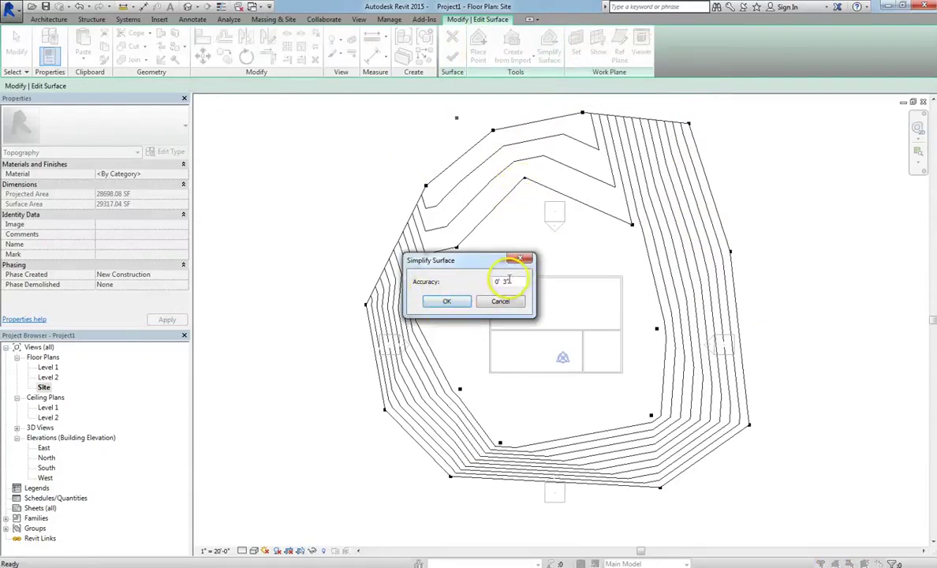
{"action": "left_click_drag", "start_coordinate": [523, 278], "coordinate": [456, 279]}
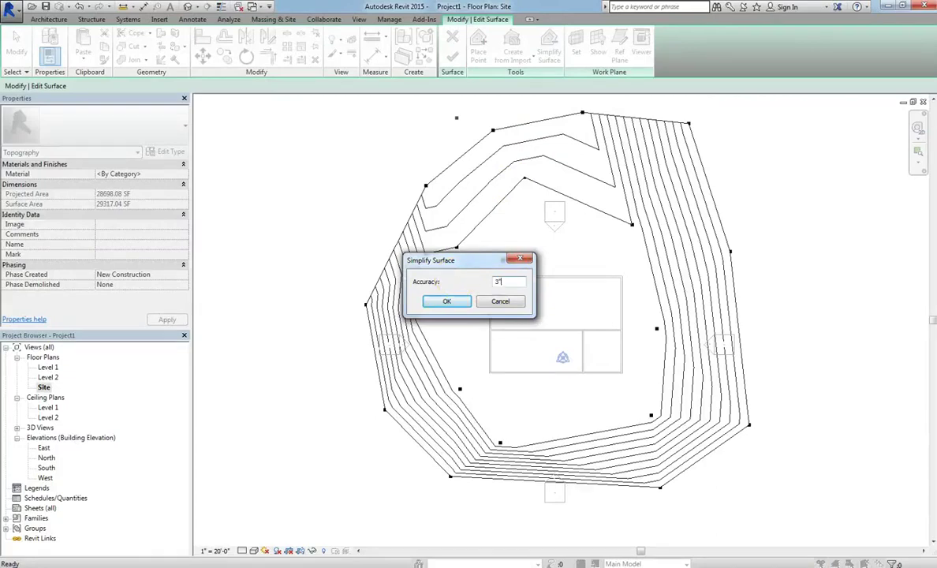
{"action": "left_click", "coordinate": [467, 308]}
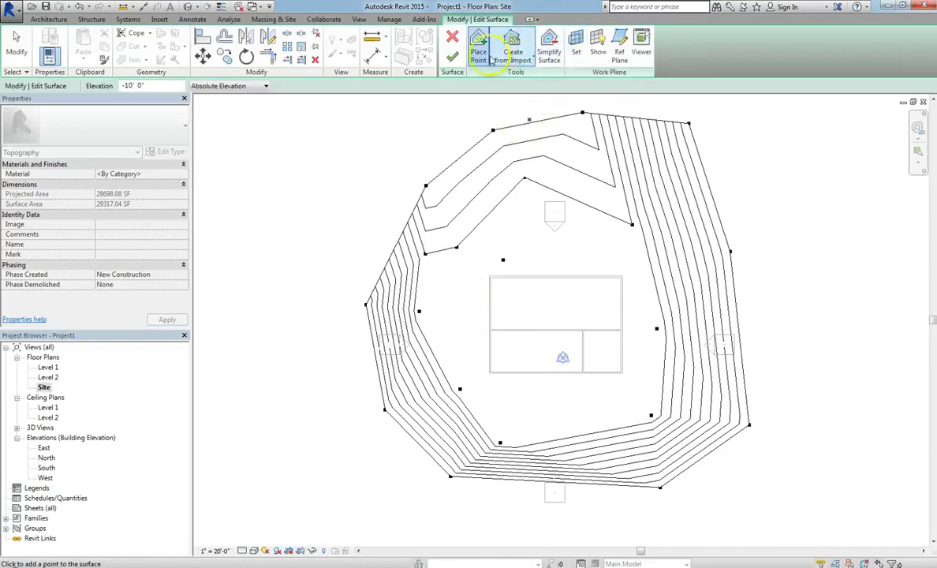
Step: Delete the interior point near the upper-left contours and drag another interior point up toward the top contours
{"action": "key", "text": "Escape"}
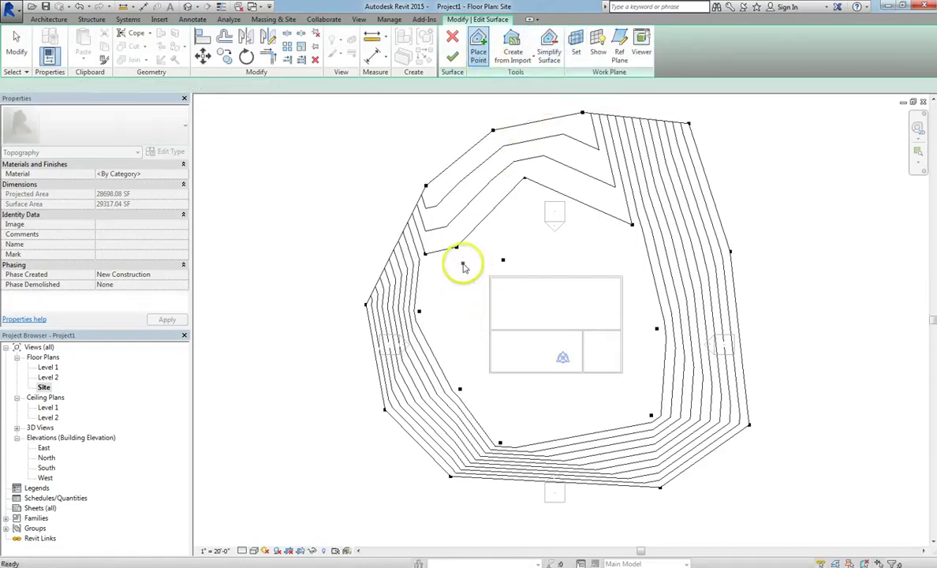
{"action": "left_click", "coordinate": [456, 249]}
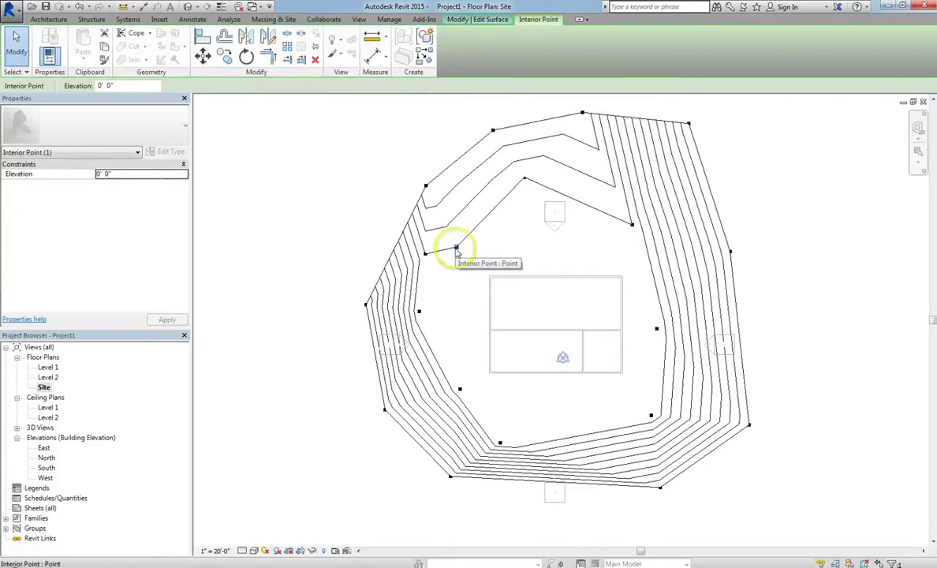
{"action": "left_click", "coordinate": [455, 278]}
{"action": "left_click_drag", "start_coordinate": [455, 272], "coordinate": [475, 234]}
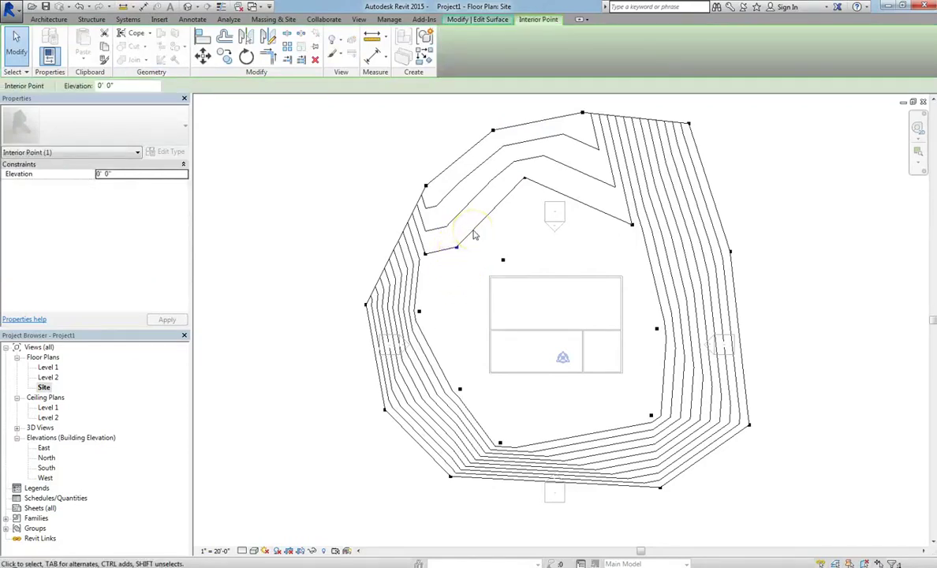
{"action": "key", "text": "Delete"}
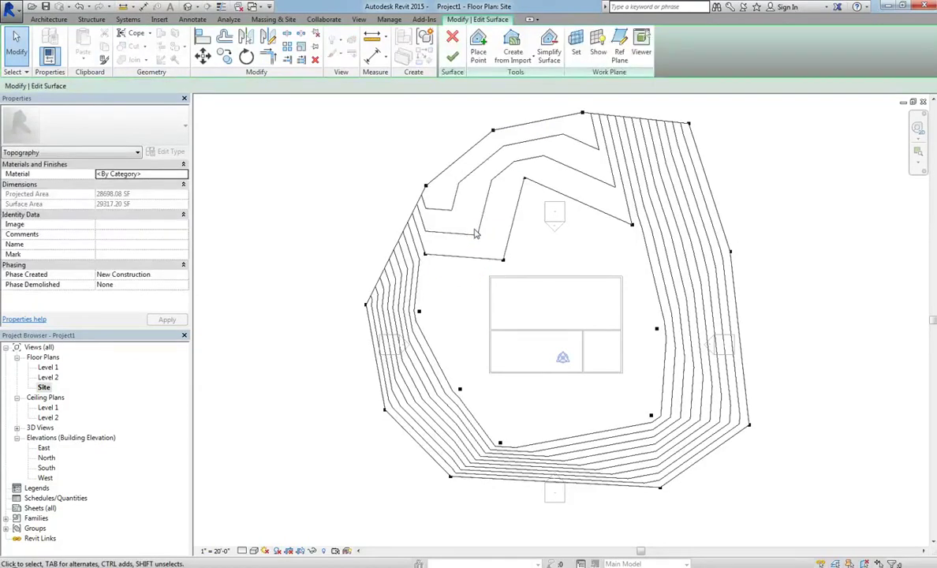
{"action": "left_click", "coordinate": [505, 260]}
{"action": "left_click_drag", "start_coordinate": [504, 258], "coordinate": [581, 174]}
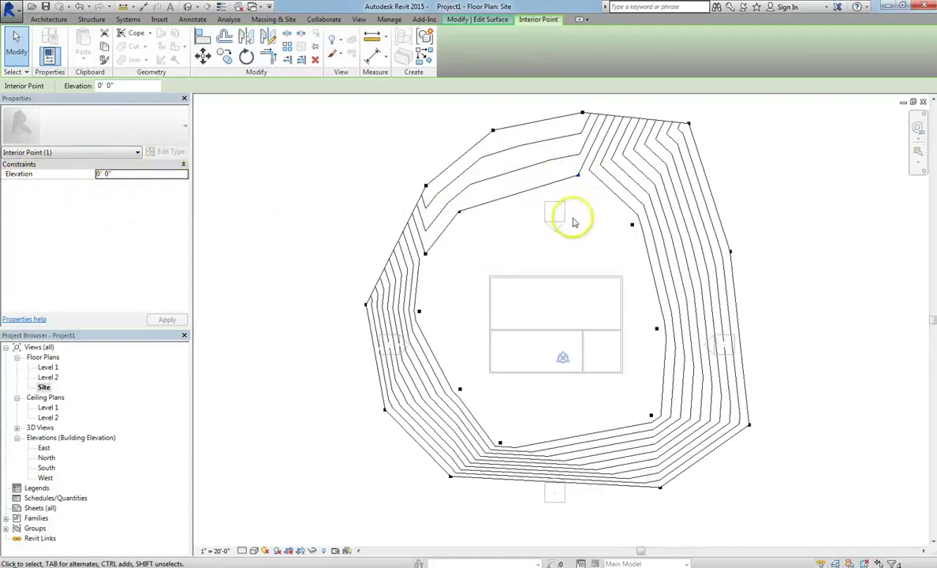
Step: Finish the toposurface and confirm the Site plan's view range, with top and cut plane at 200' 0", unchanged
{"action": "left_click", "coordinate": [359, 160]}
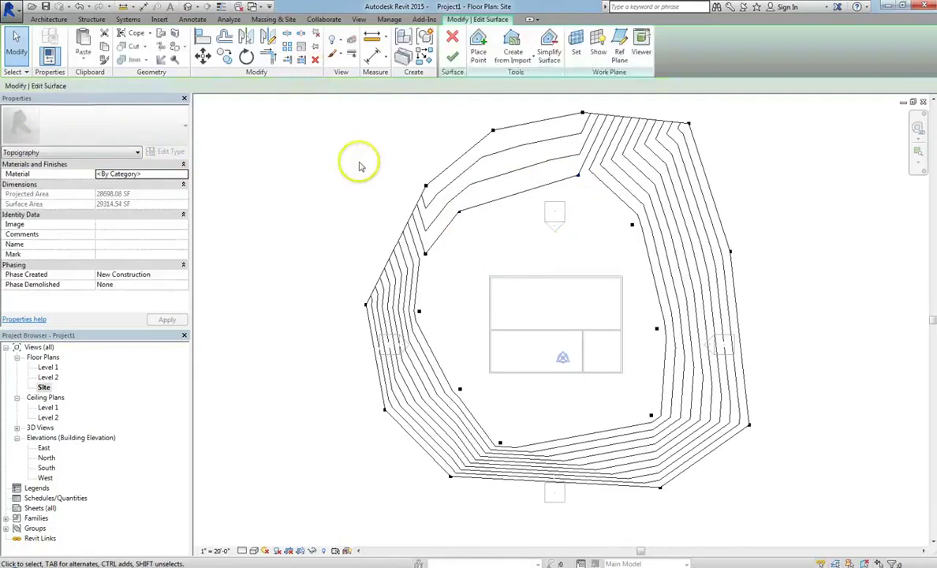
{"action": "left_click", "coordinate": [453, 59]}
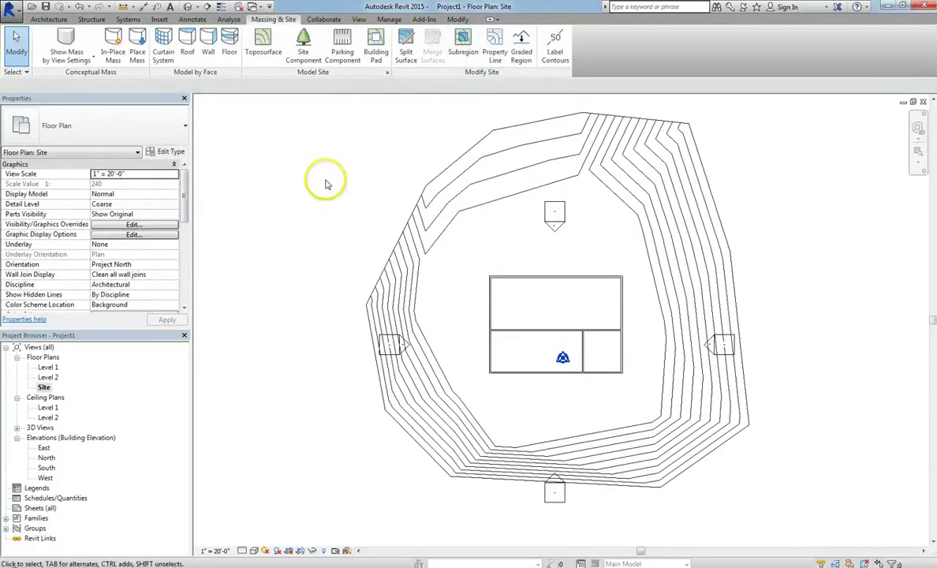
{"action": "left_click", "coordinate": [44, 388]}
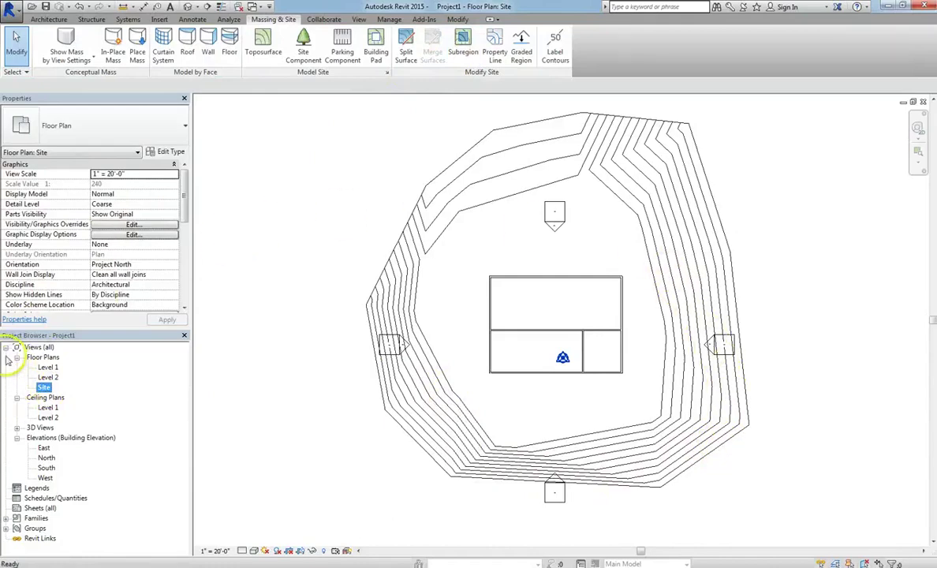
{"action": "left_click", "coordinate": [185, 264]}
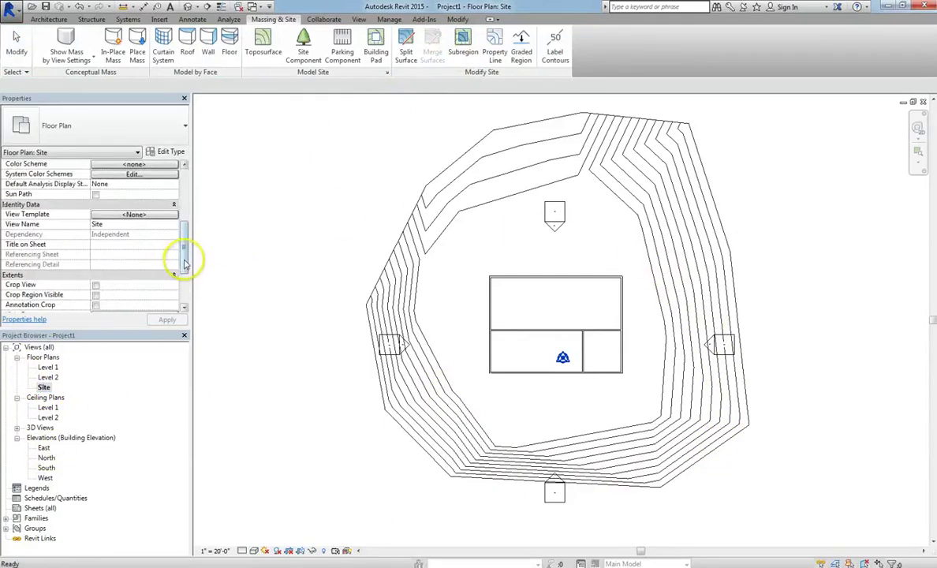
{"action": "scroll", "coordinate": [171, 280], "scroll_direction": "down", "scroll_amount": 2}
{"action": "left_click", "coordinate": [169, 234]}
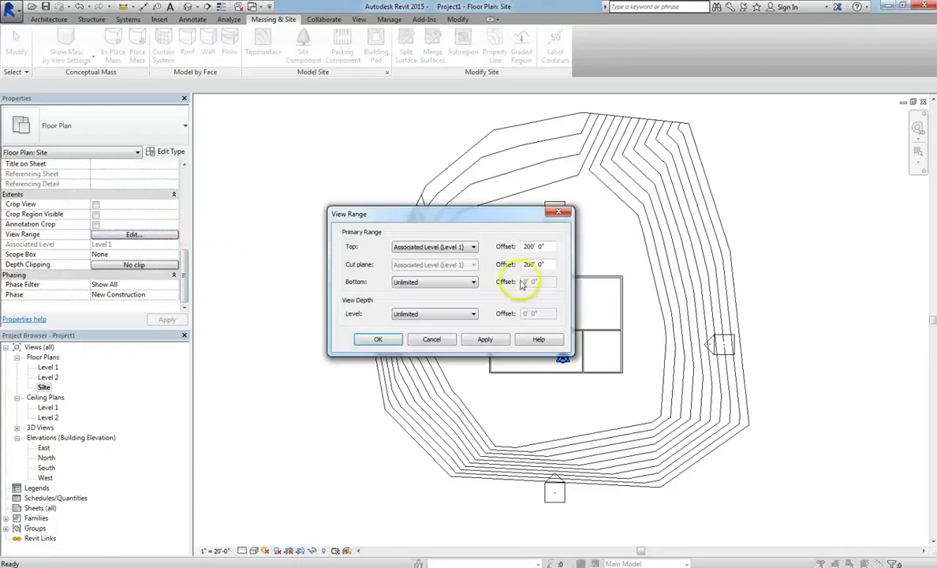
{"action": "left_click", "coordinate": [384, 339]}
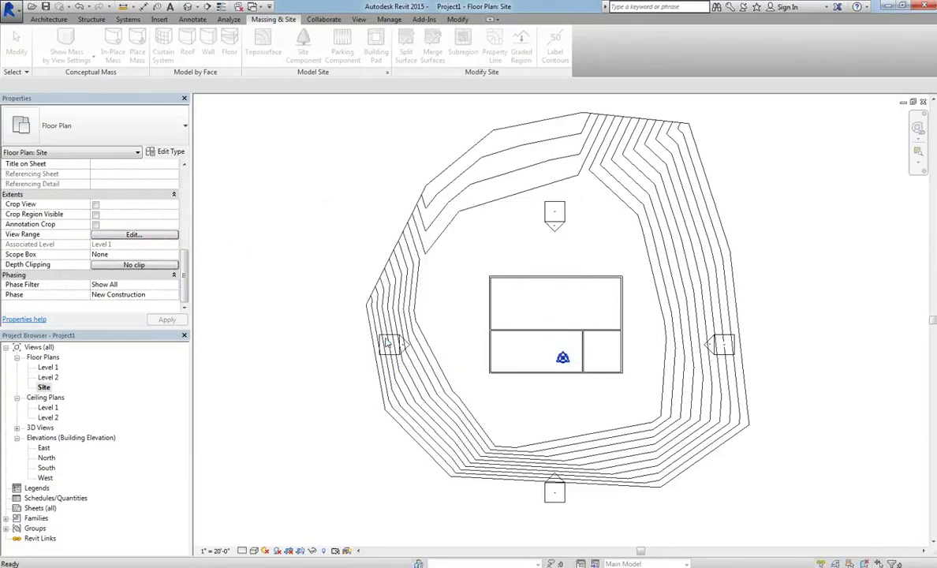
Step: Open the Level 1 floor plan and shift the view slightly up-left
{"action": "double_click", "coordinate": [48, 367]}
{"action": "scroll", "coordinate": [554, 429], "scroll_direction": "down", "scroll_amount": 4}
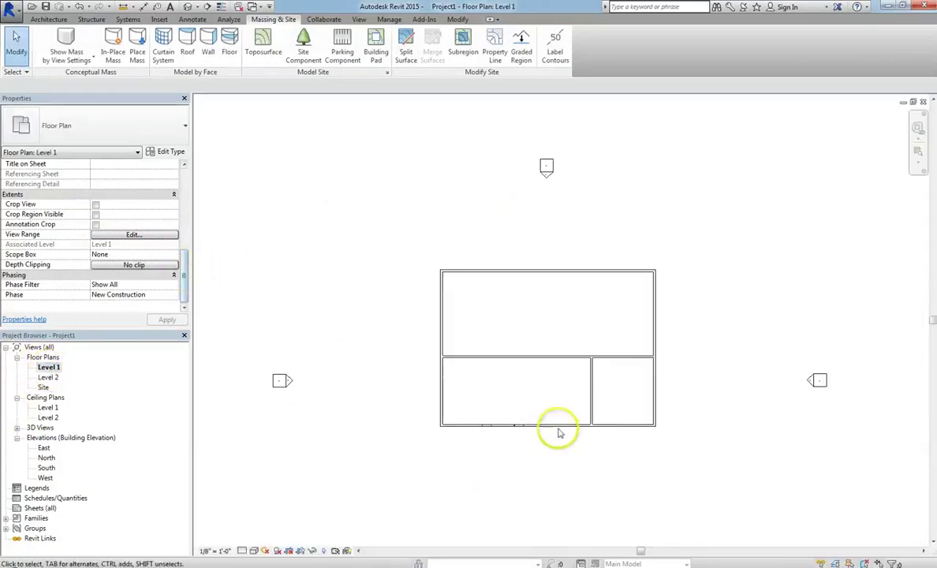
{"action": "middle_click_drag", "start_coordinate": [577, 340], "coordinate": [561, 330]}
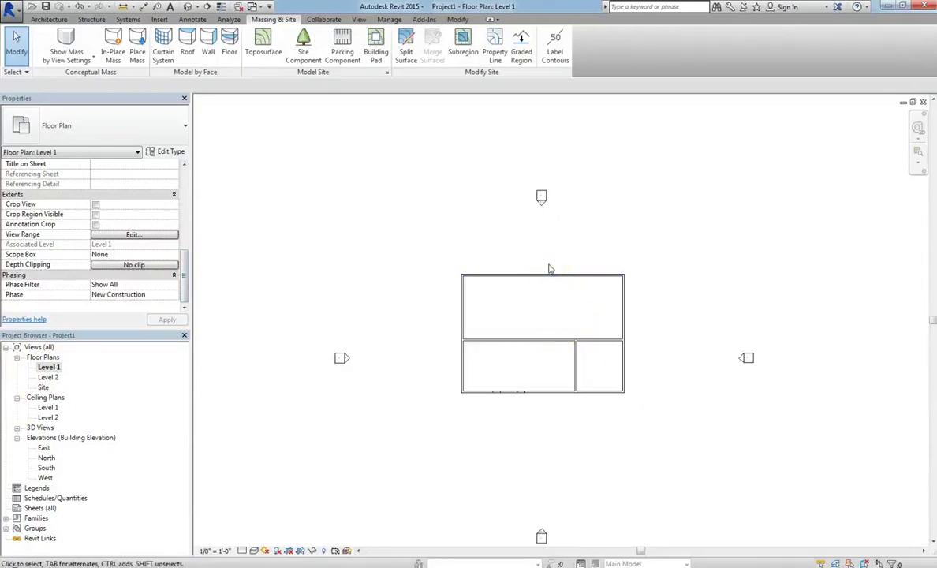
{"action": "left_click", "coordinate": [647, 239]}
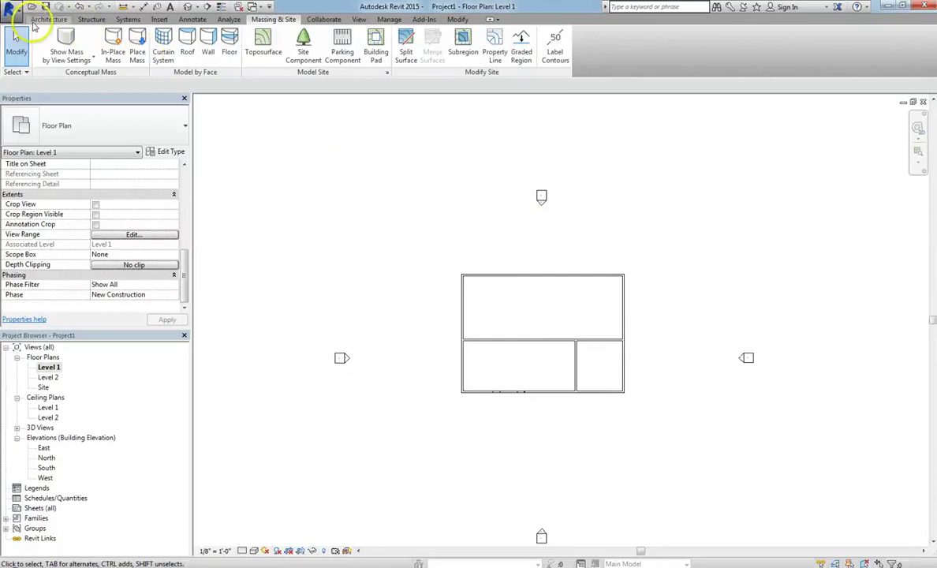
Step: Review the Site category and its subcategories in Level 1's Visibility/Graphics, closing without changes
{"action": "left_click", "coordinate": [359, 18]}
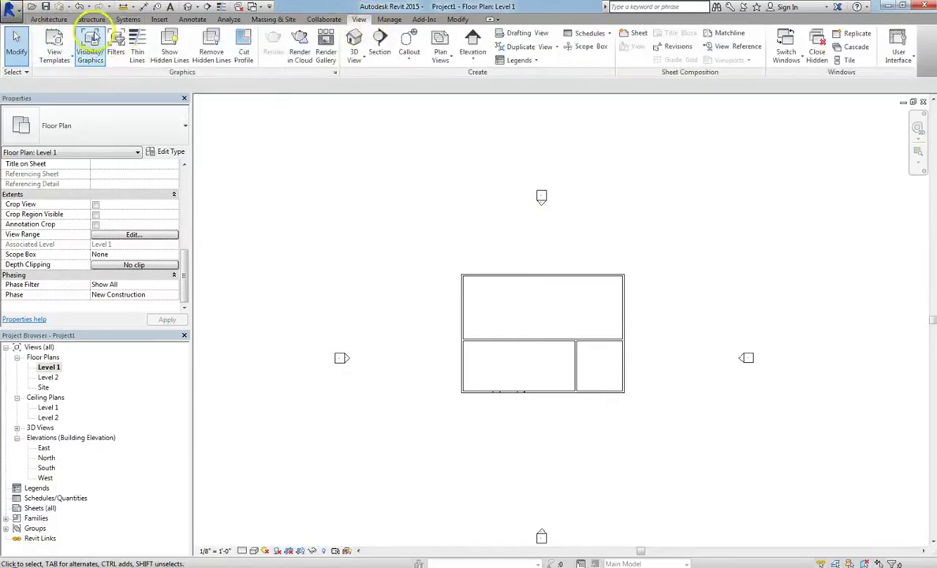
{"action": "left_click", "coordinate": [91, 41]}
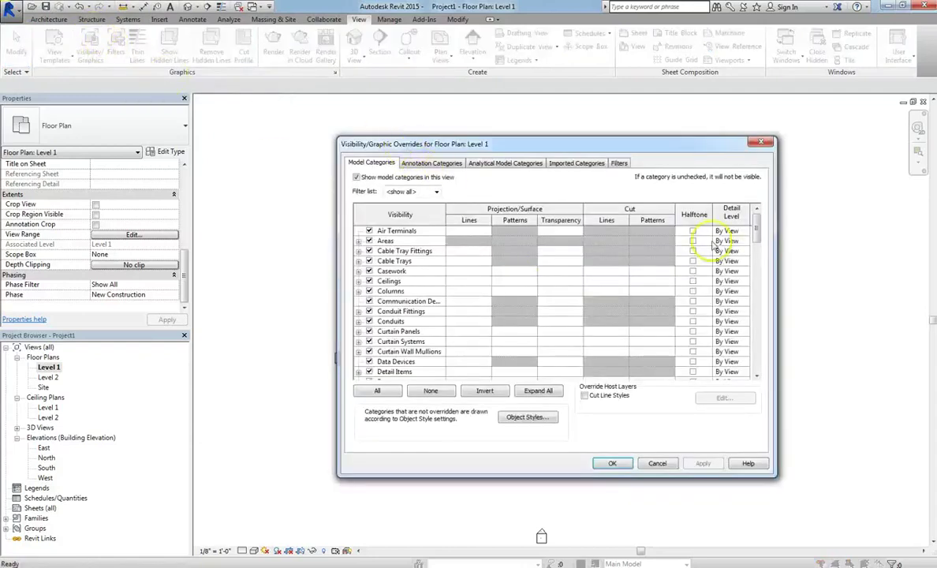
{"action": "left_click_drag", "start_coordinate": [755, 230], "coordinate": [761, 325]}
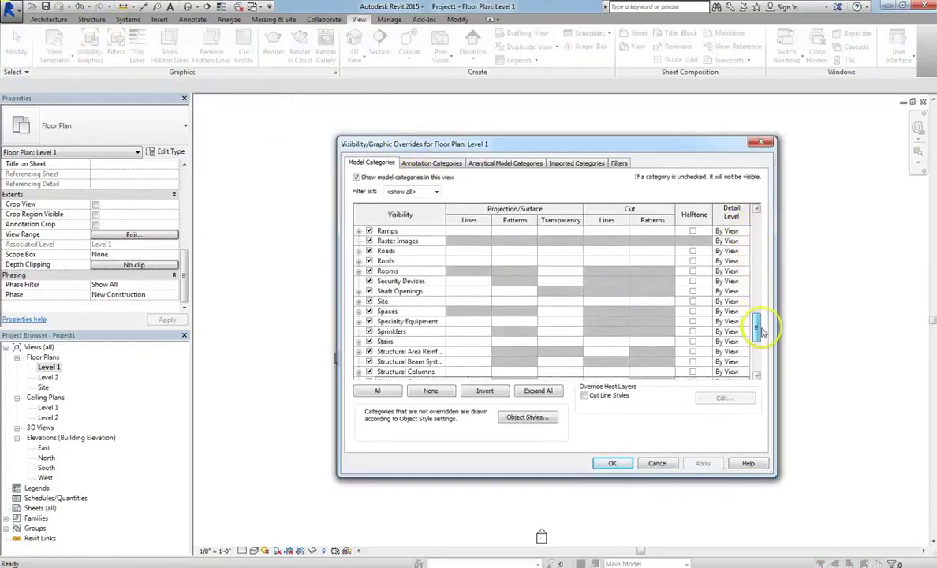
{"action": "left_click", "coordinate": [360, 302]}
{"action": "left_click", "coordinate": [359, 301]}
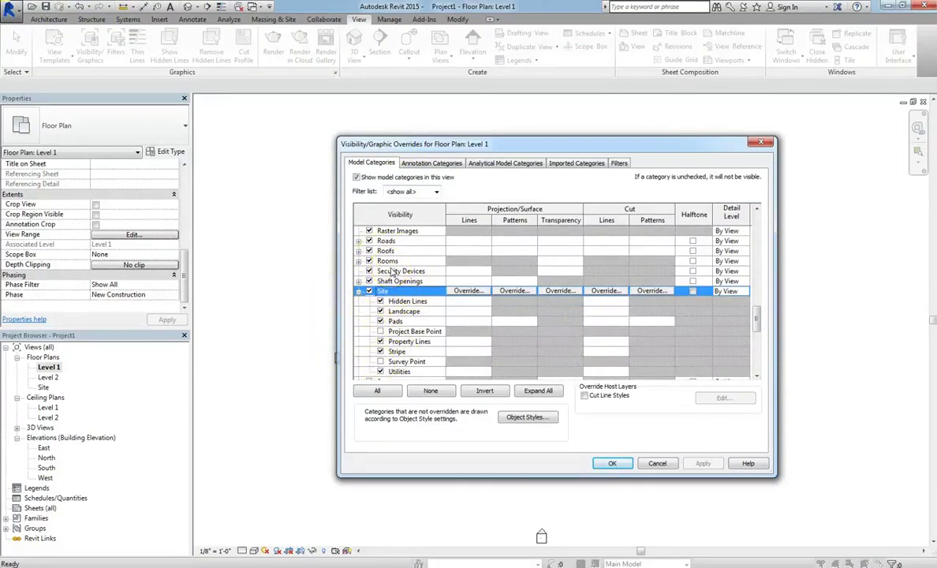
{"action": "key", "text": "Escape"}
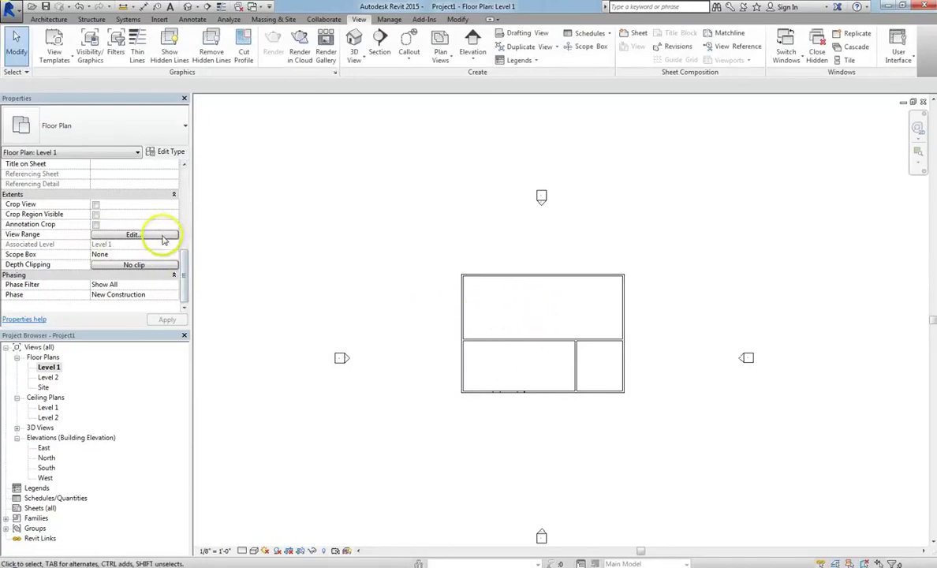
Step: Set Level 1's view range bottom and view depth to Unlimited, with the cut plane at 4' 0"
{"action": "left_click", "coordinate": [134, 235]}
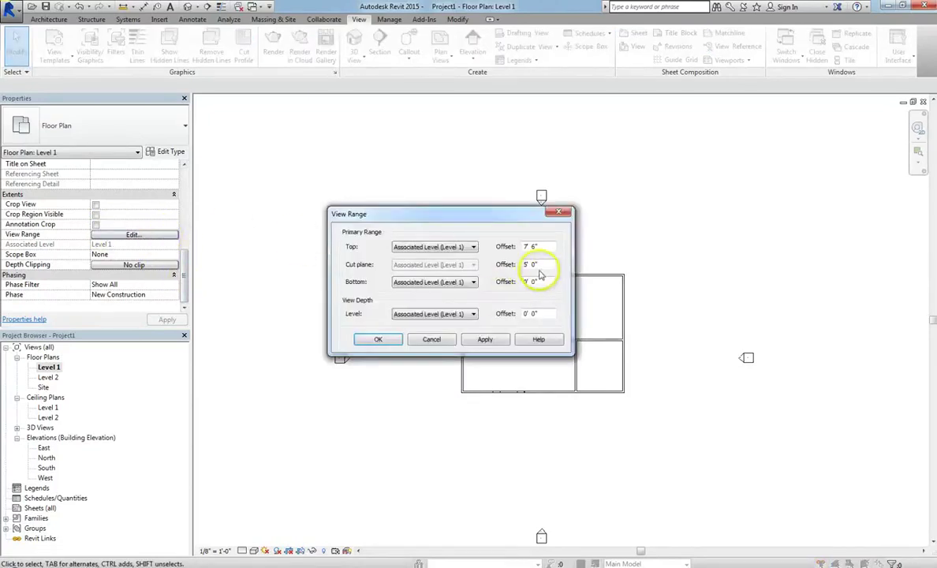
{"action": "left_click", "coordinate": [440, 281]}
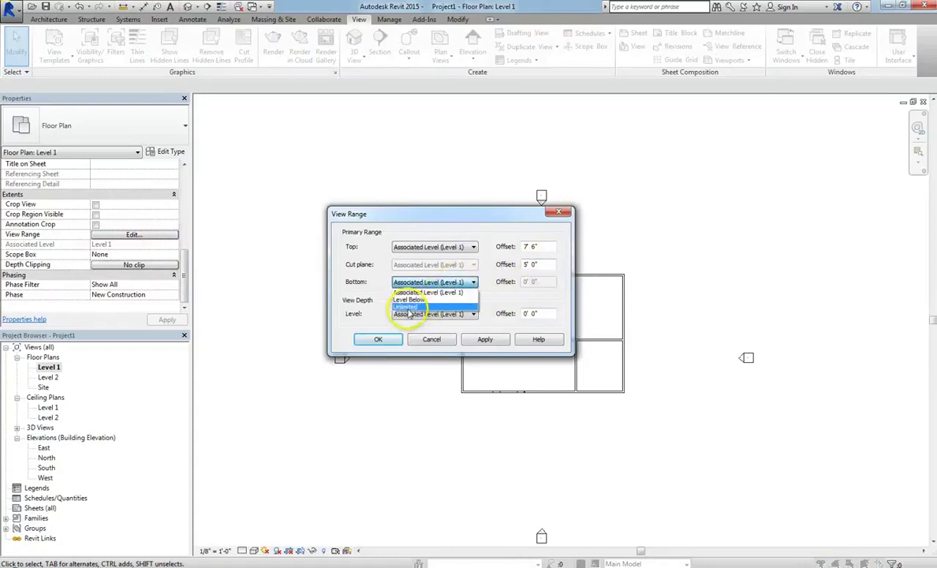
{"action": "left_click", "coordinate": [406, 307]}
{"action": "left_click", "coordinate": [434, 314]}
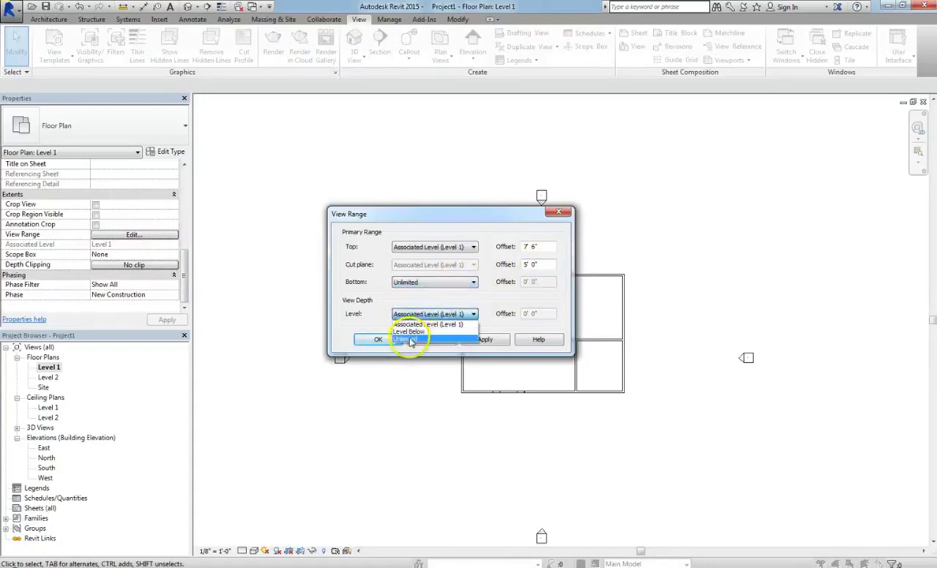
{"action": "left_click", "coordinate": [410, 339]}
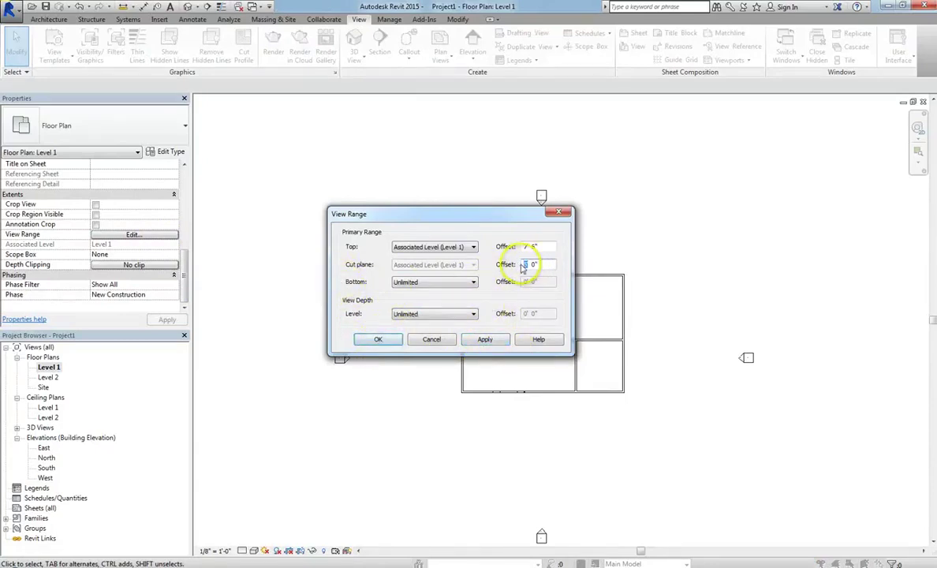
{"action": "left_click", "coordinate": [377, 339]}
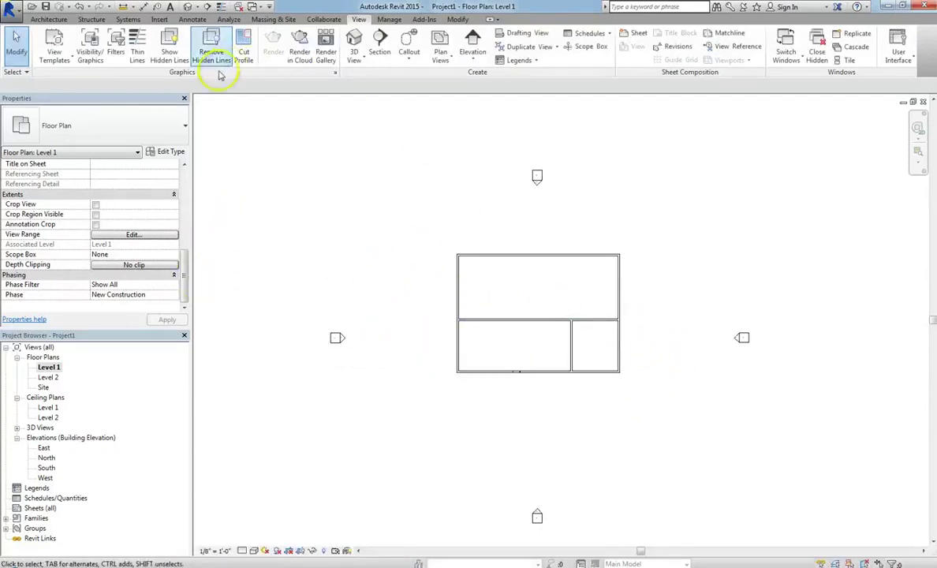
Step: Turn on the Topography category in Level 1's Visibility/Graphics and apply the change
{"action": "left_click", "coordinate": [88, 44]}
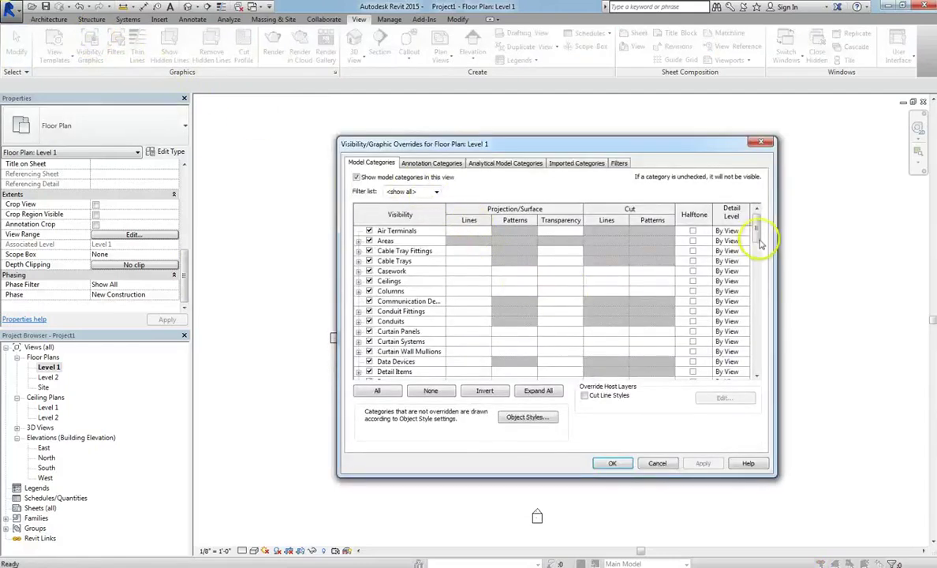
{"action": "scroll", "coordinate": [766, 303], "scroll_direction": "down", "scroll_amount": 10}
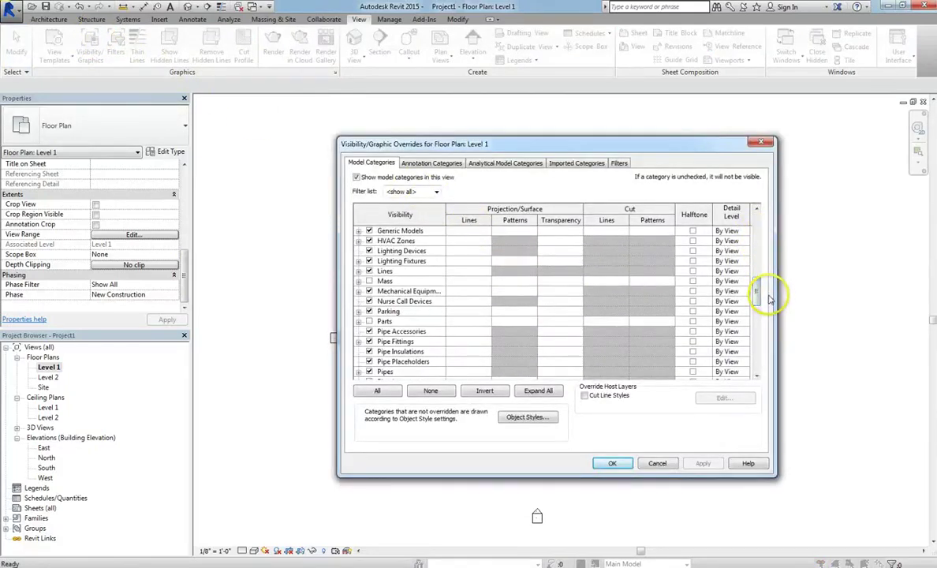
{"action": "left_click", "coordinate": [391, 331]}
{"action": "scroll", "coordinate": [394, 332], "scroll_direction": "down", "scroll_amount": 6}
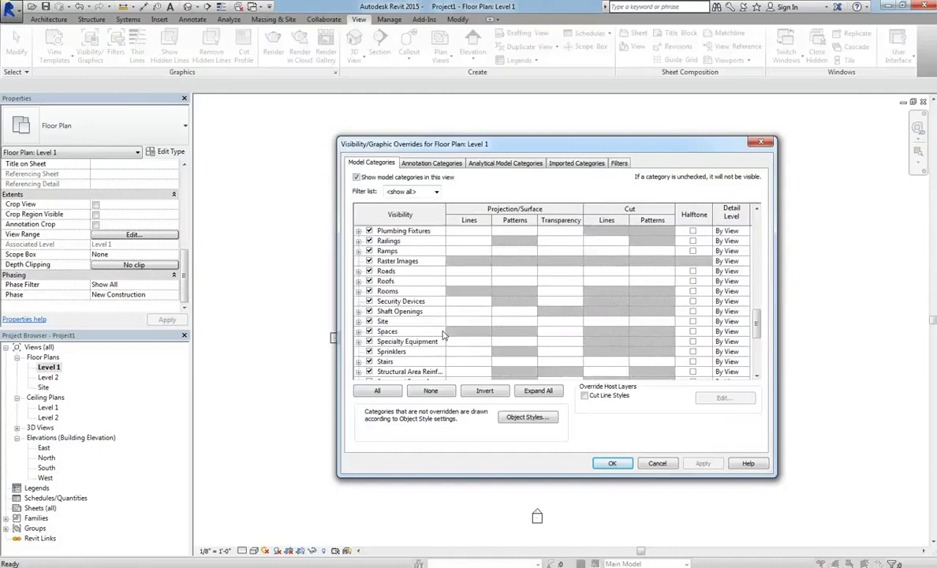
{"action": "scroll", "coordinate": [443, 335], "scroll_direction": "down", "scroll_amount": 5}
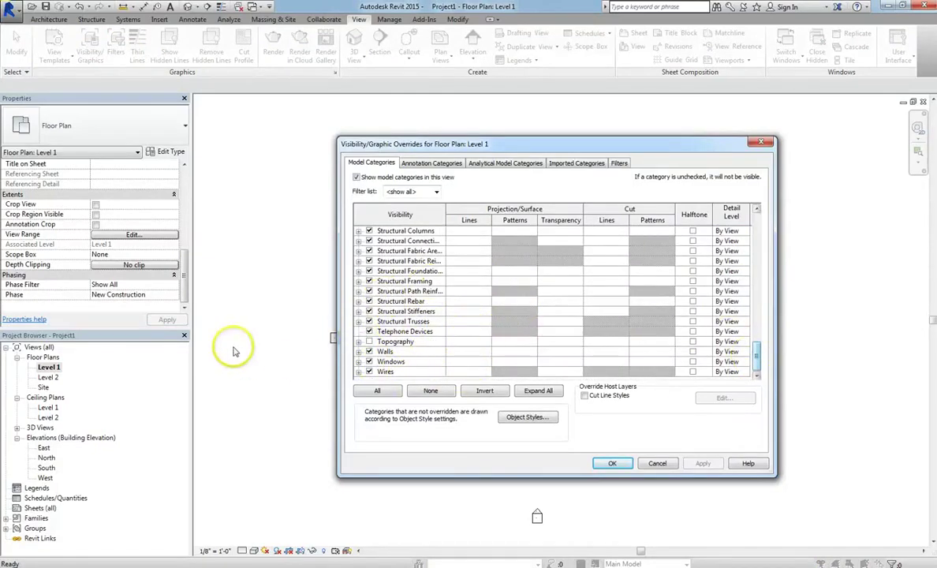
{"action": "left_click", "coordinate": [369, 342]}
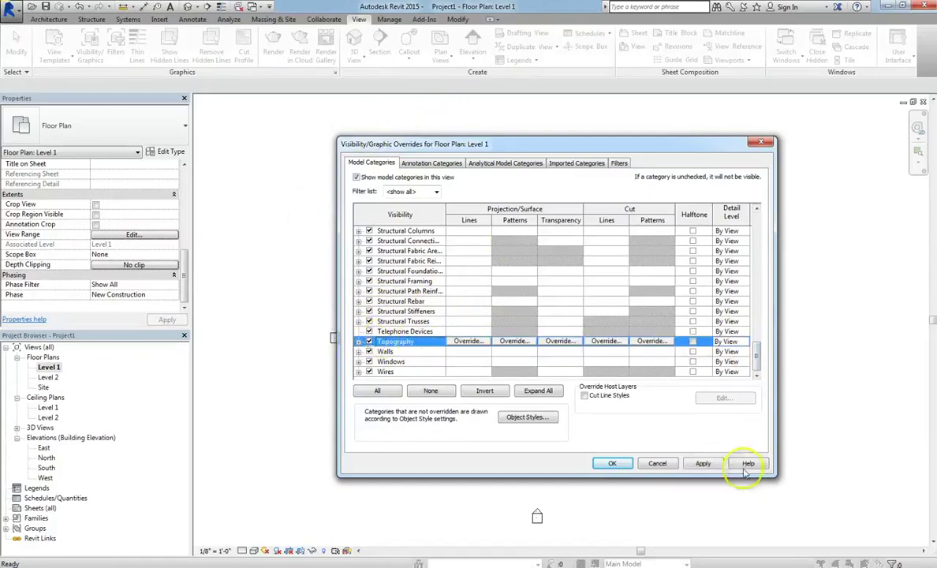
{"action": "left_click", "coordinate": [702, 463]}
{"action": "left_click", "coordinate": [612, 464]}
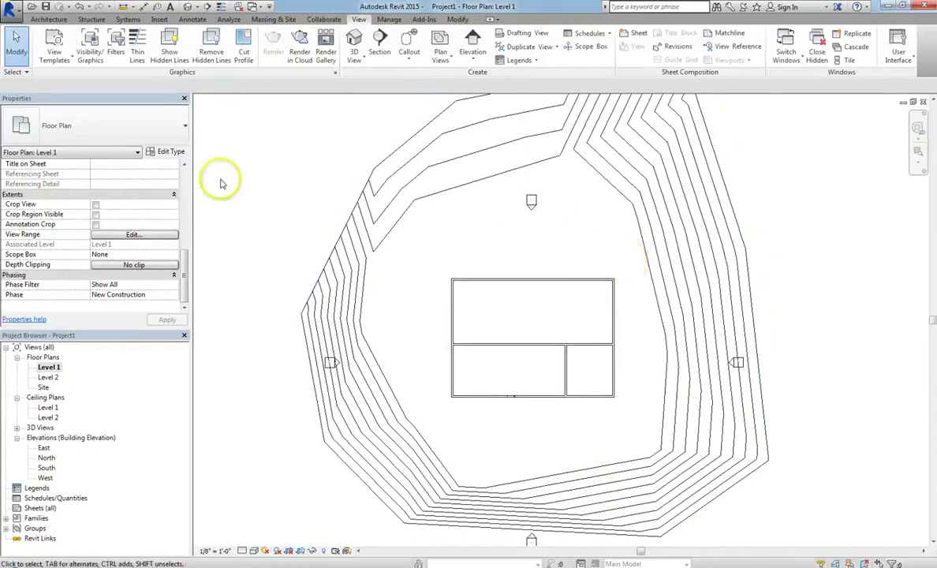
Step: Set Level 1's view range bottom and view depth back to Associated Level (Level 1)
{"action": "left_click", "coordinate": [158, 237]}
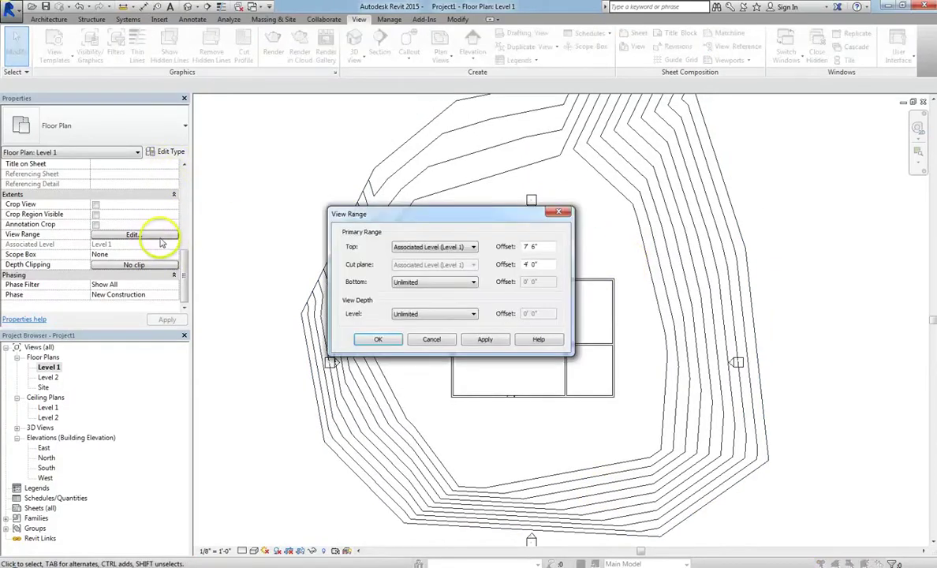
{"action": "left_click", "coordinate": [472, 282]}
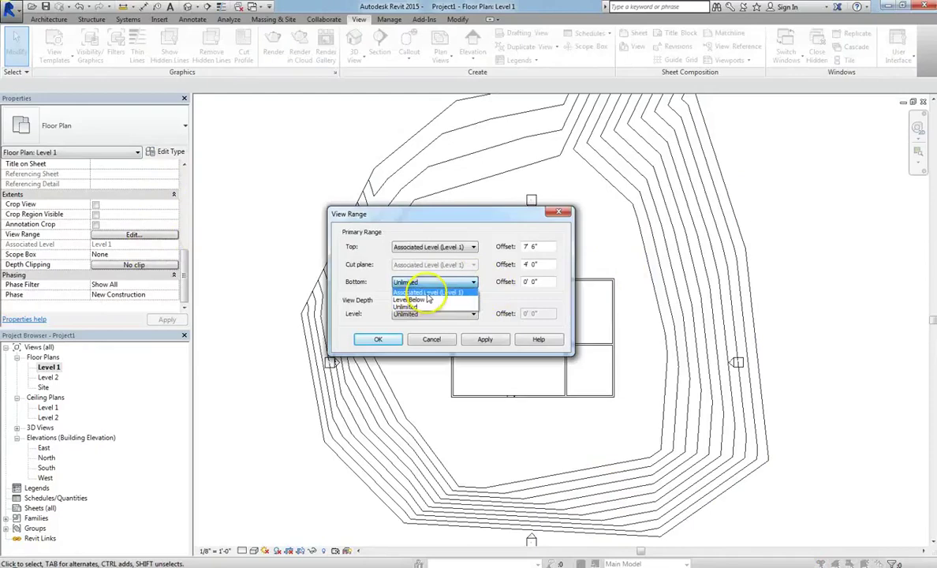
{"action": "left_click", "coordinate": [426, 292]}
{"action": "left_click", "coordinate": [425, 313]}
{"action": "left_click", "coordinate": [424, 324]}
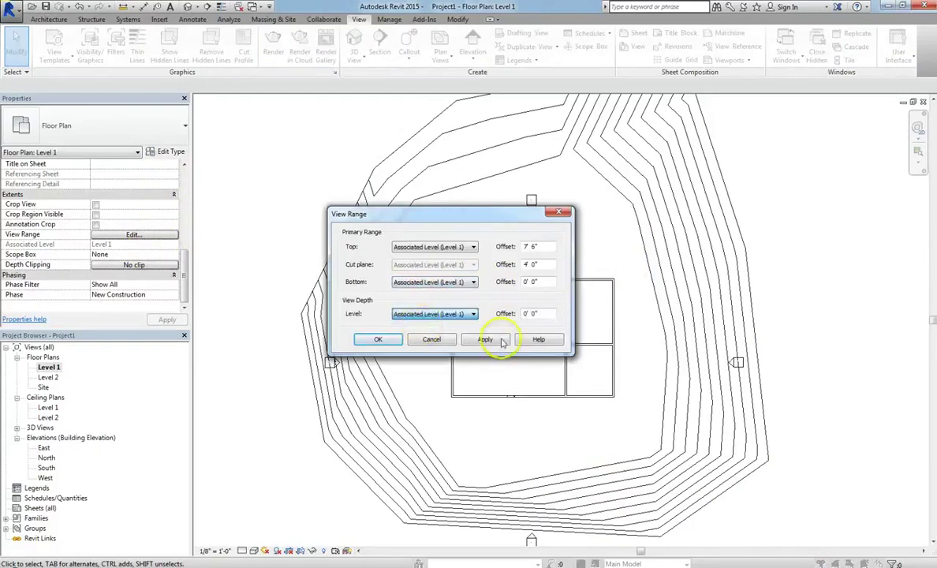
{"action": "left_click", "coordinate": [375, 339]}
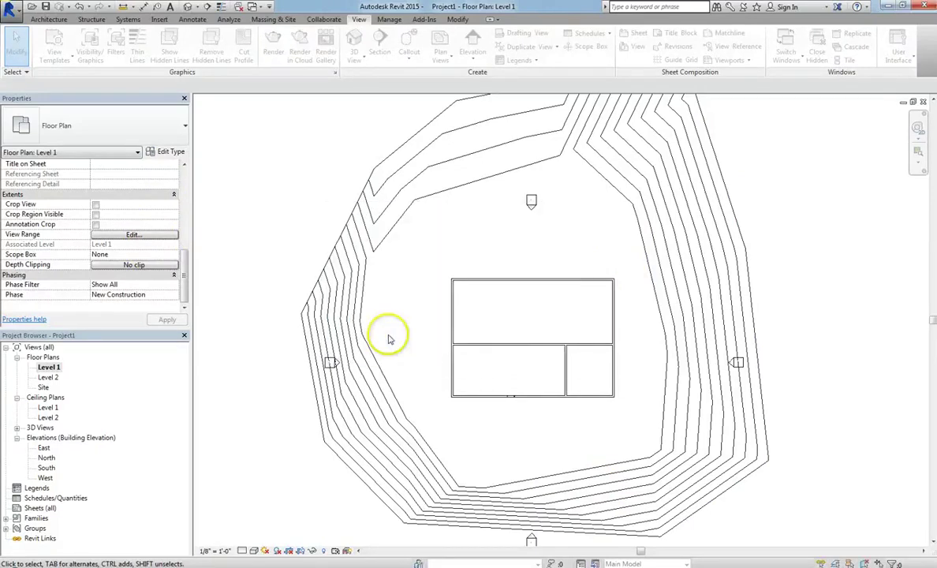
Step: Select and deselect the toposurface, then review Level 1's visibility settings without changes
{"action": "left_click", "coordinate": [413, 436]}
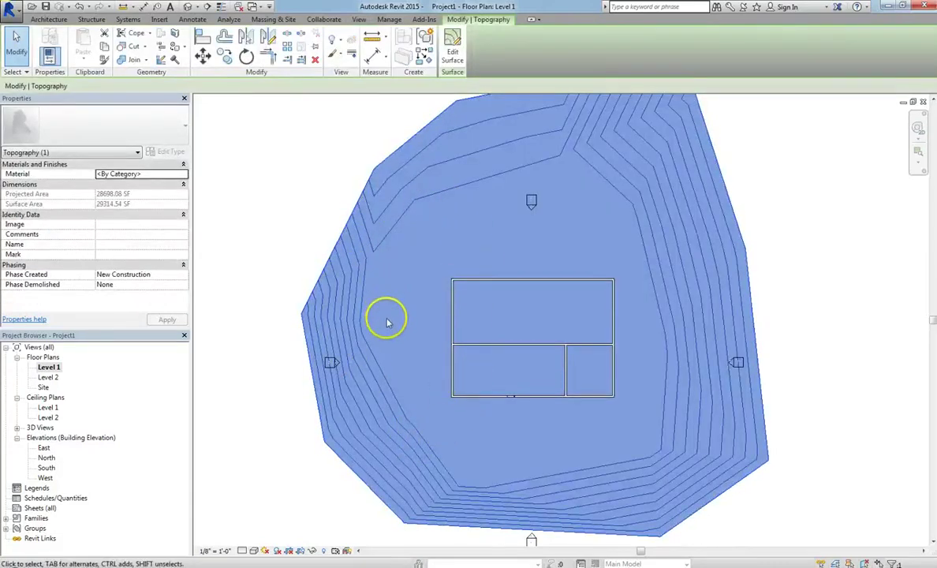
{"action": "key", "text": "Escape"}
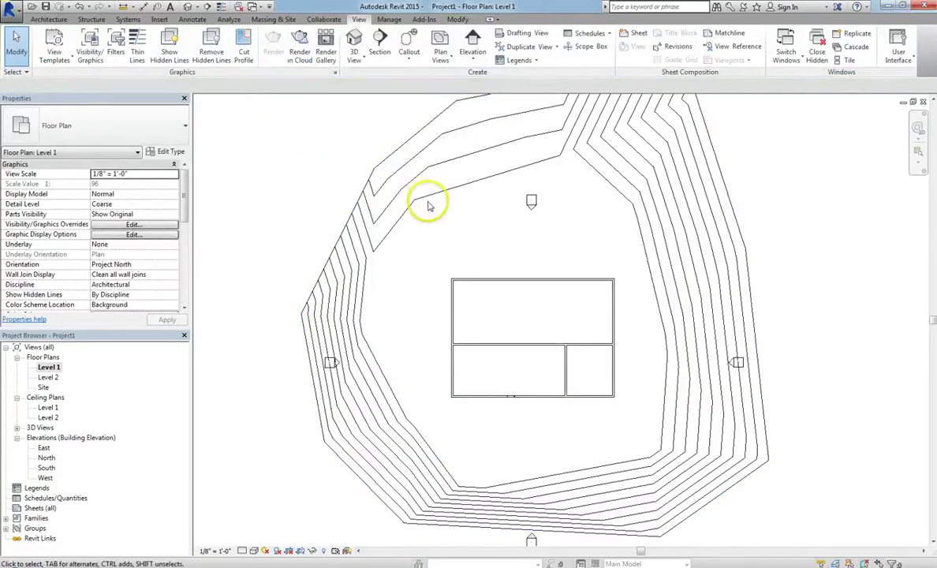
{"action": "left_click", "coordinate": [89, 45]}
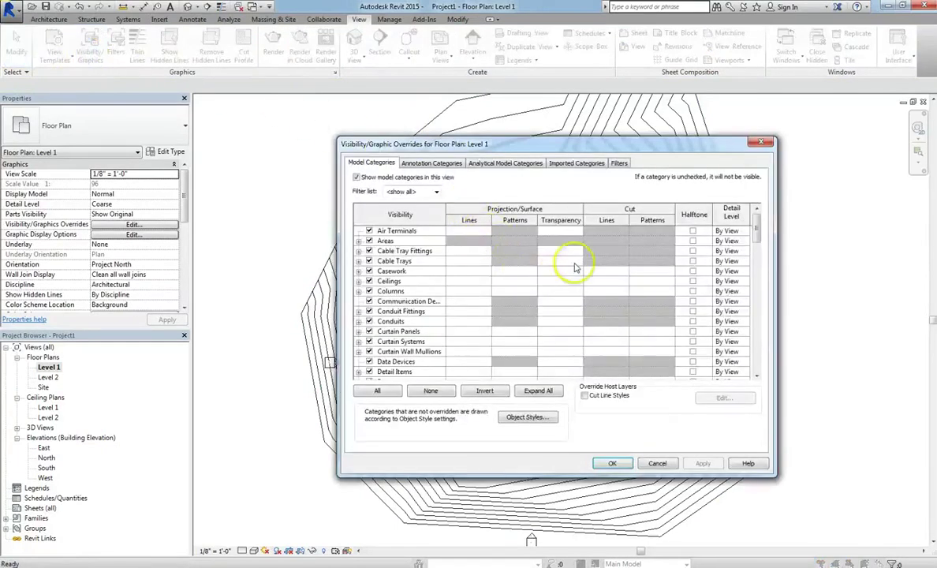
{"action": "key", "text": "Escape"}
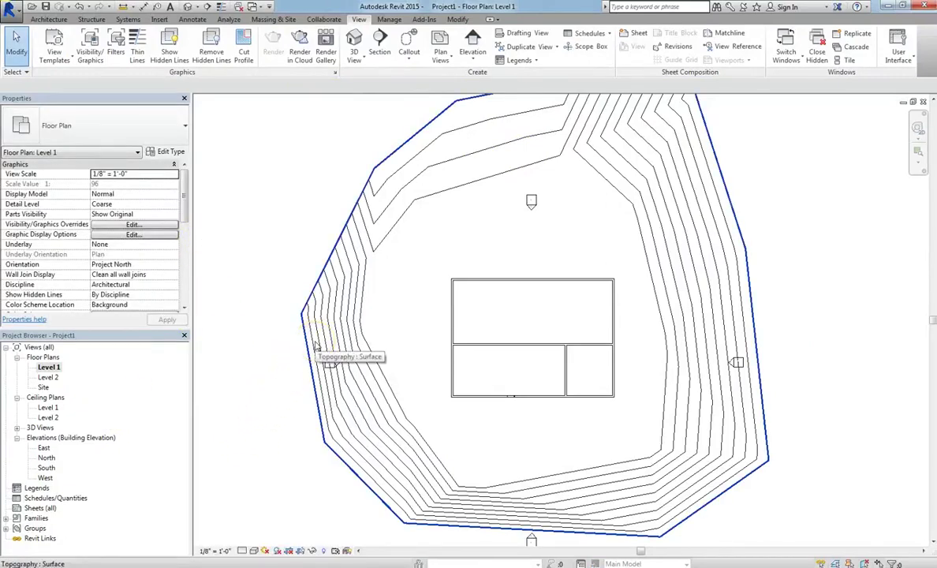
{"action": "scroll", "coordinate": [401, 400], "scroll_direction": "down", "scroll_amount": 2}
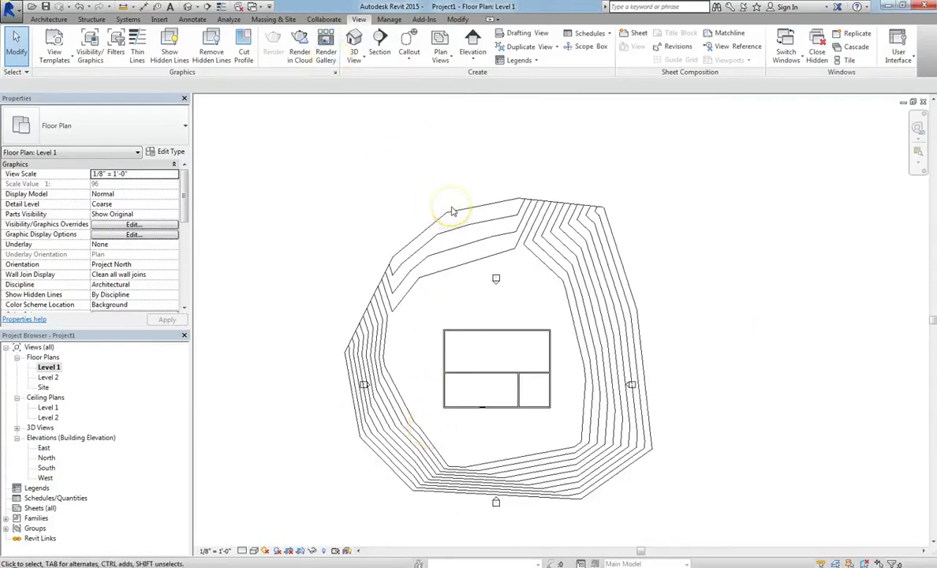
Step: Open the Site floor plan and bring up the Massing & Site tools
{"action": "double_click", "coordinate": [44, 387]}
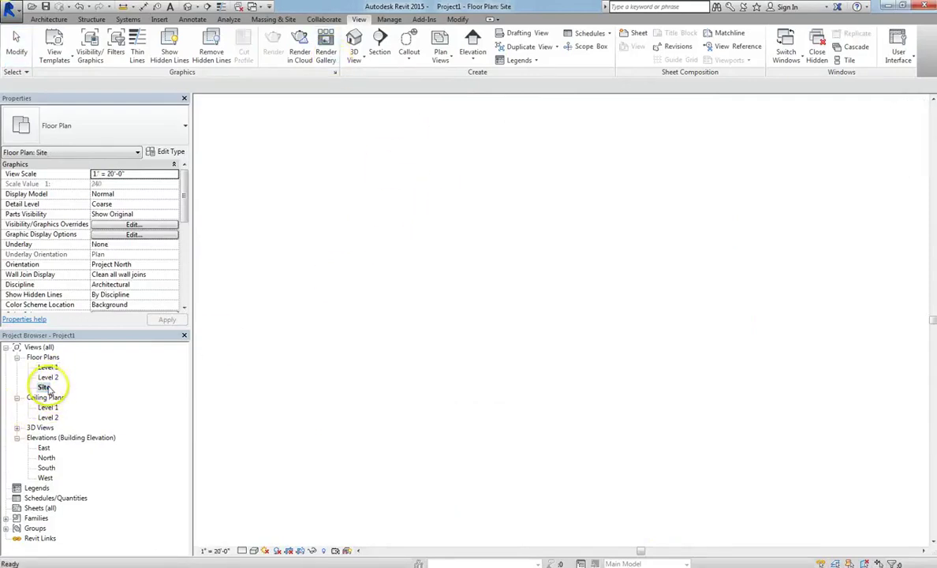
{"action": "left_click", "coordinate": [273, 19]}
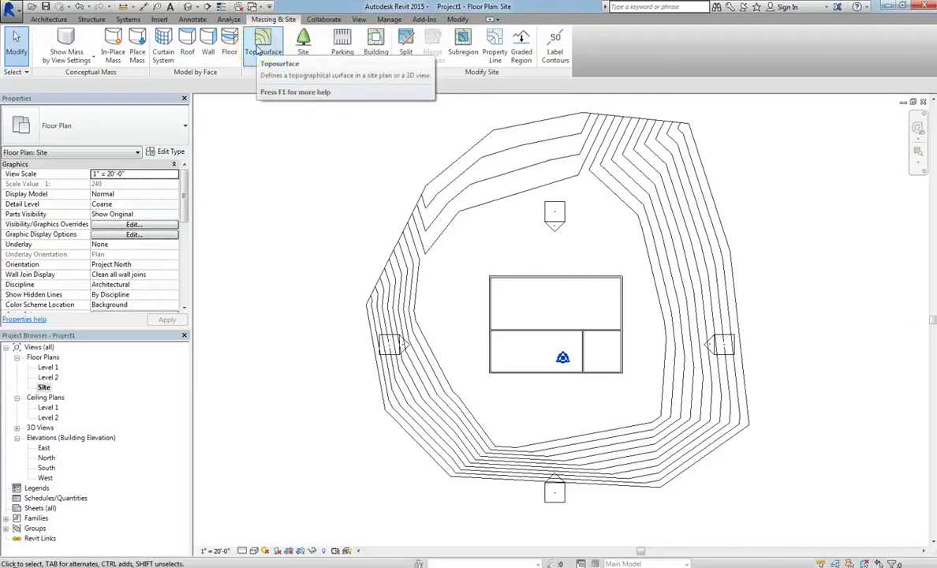
{"action": "left_click", "coordinate": [443, 215]}
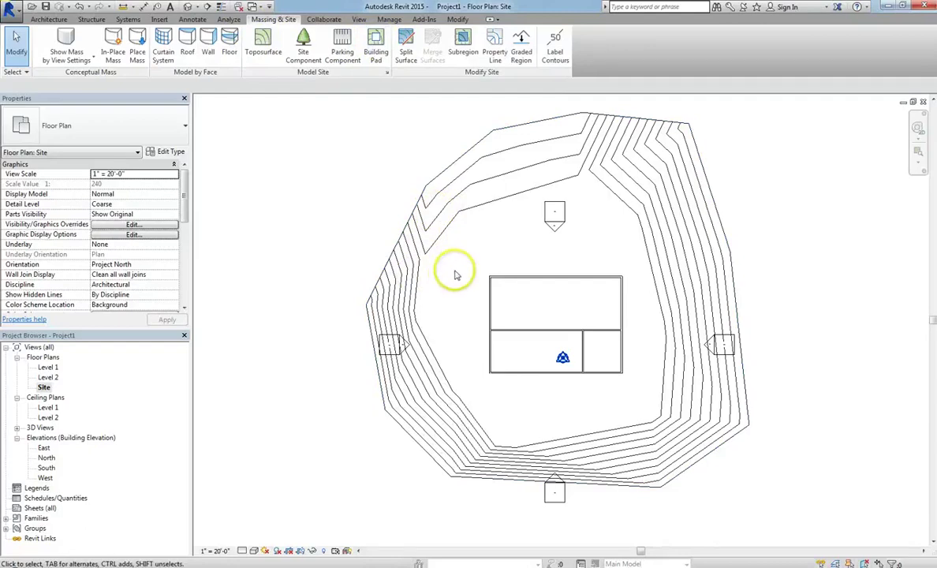
{"action": "scroll", "coordinate": [465, 374], "scroll_direction": "up", "scroll_amount": 1}
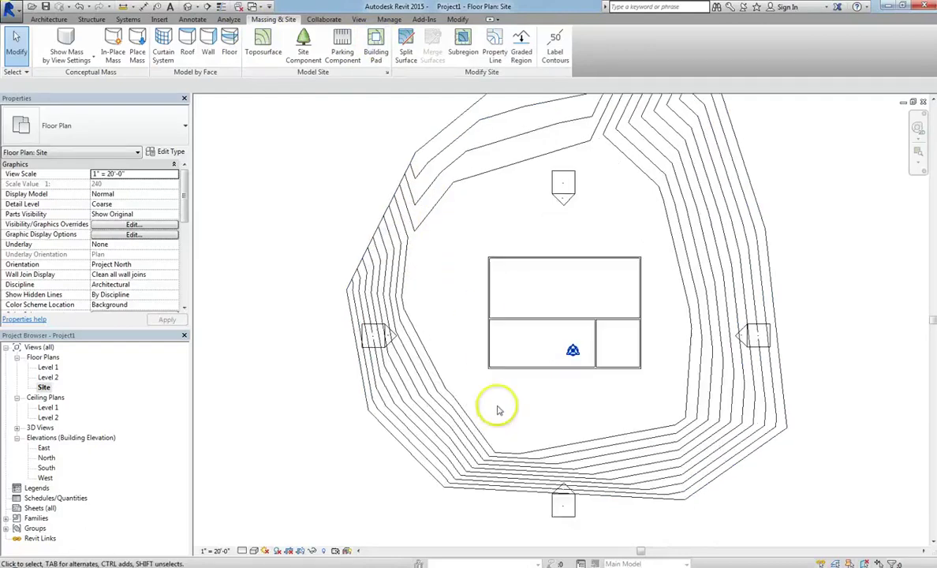
Step: Edit the toposurface and place a new -10' 0" point at its upper-left corner
{"action": "left_click", "coordinate": [371, 253]}
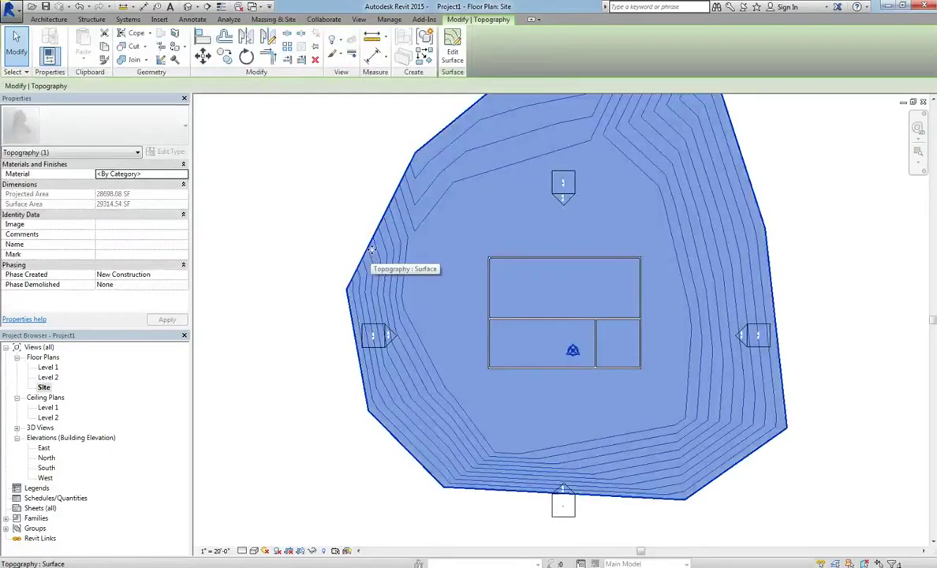
{"action": "left_click", "coordinate": [452, 45]}
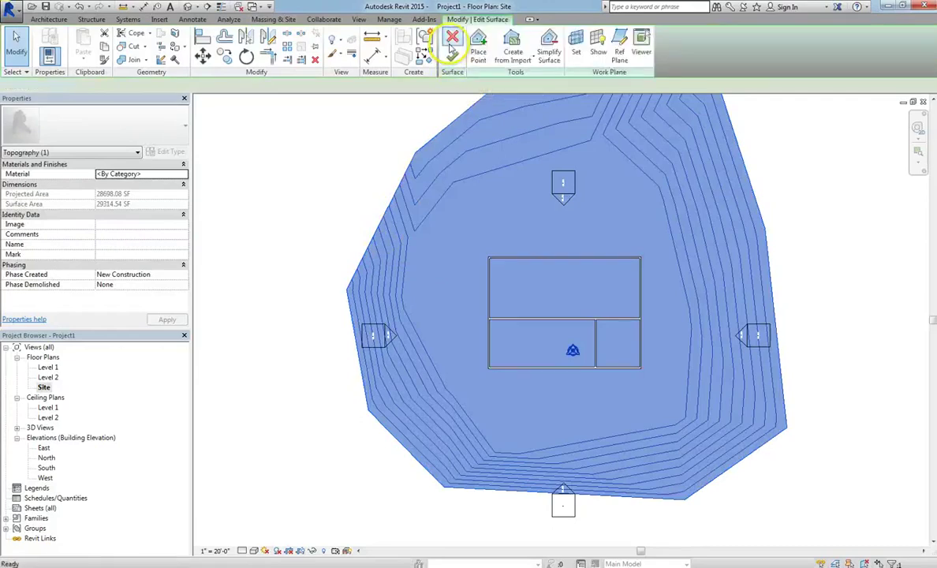
{"action": "scroll", "coordinate": [388, 387], "scroll_direction": "down", "scroll_amount": 1}
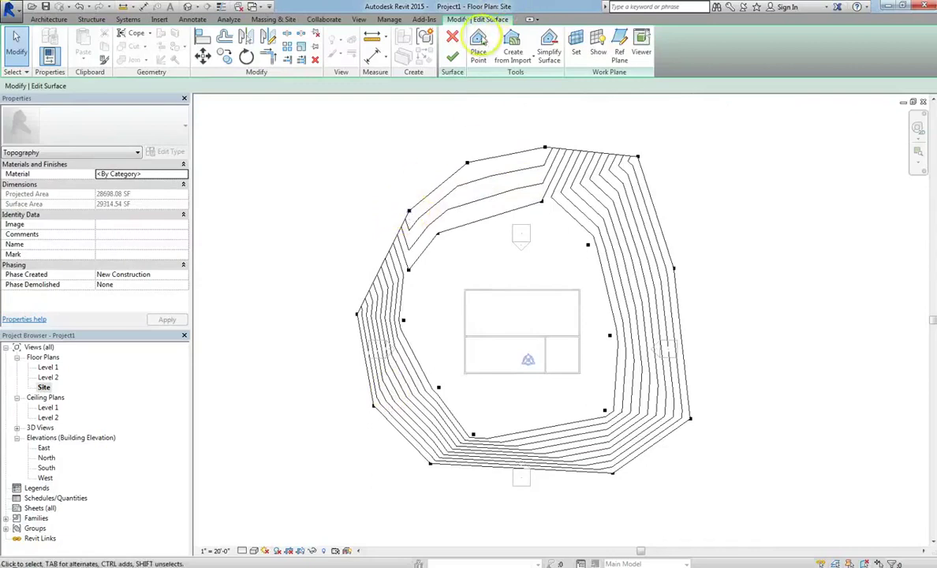
{"action": "left_click", "coordinate": [477, 41]}
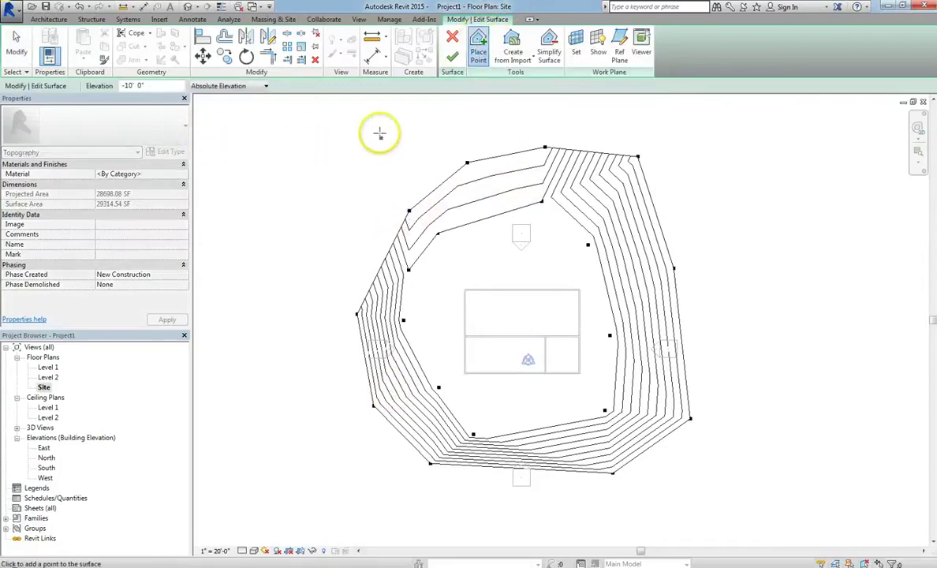
{"action": "left_click", "coordinate": [327, 169]}
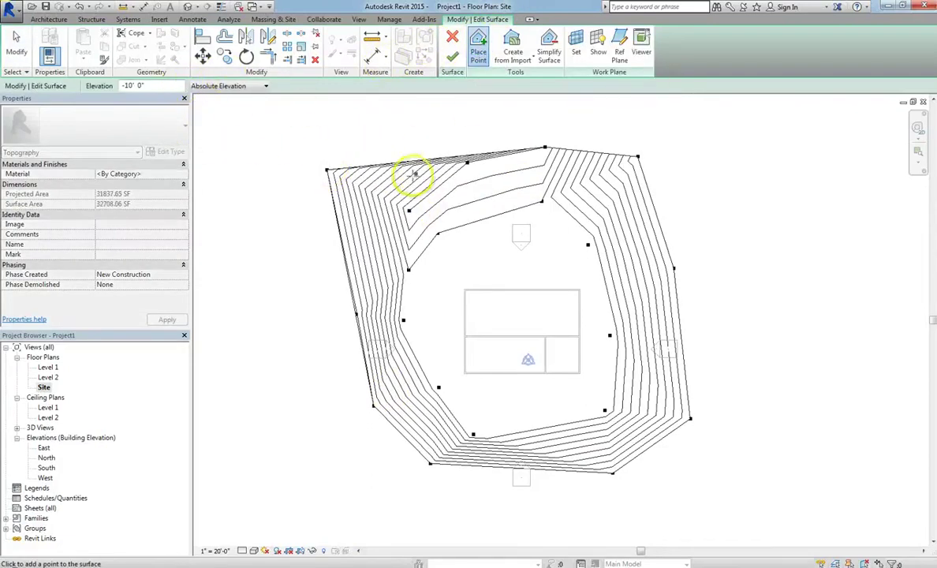
{"action": "key", "text": "Escape"}
Step: Delete three interior toposurface points and finish the surface so the contours reflow
{"action": "left_click", "coordinate": [429, 194]}
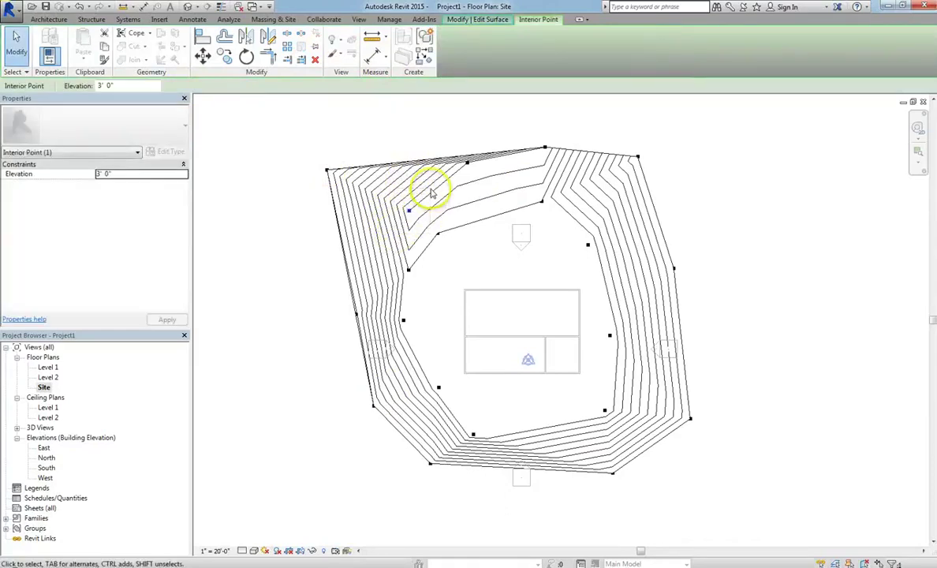
{"action": "key", "text": "Delete"}
{"action": "left_click_drag", "start_coordinate": [372, 288], "coordinate": [449, 201]}
{"action": "key", "text": "Delete"}
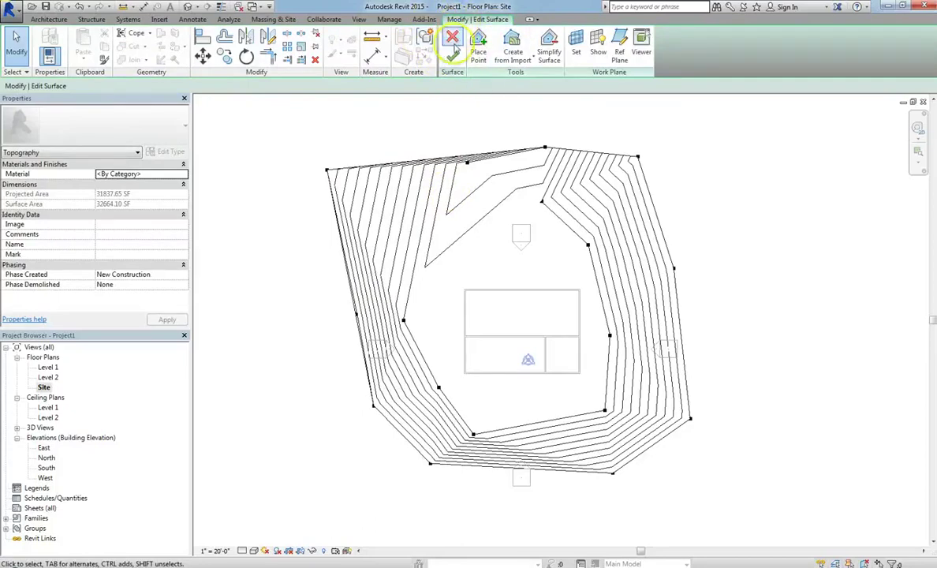
{"action": "left_click", "coordinate": [454, 60]}
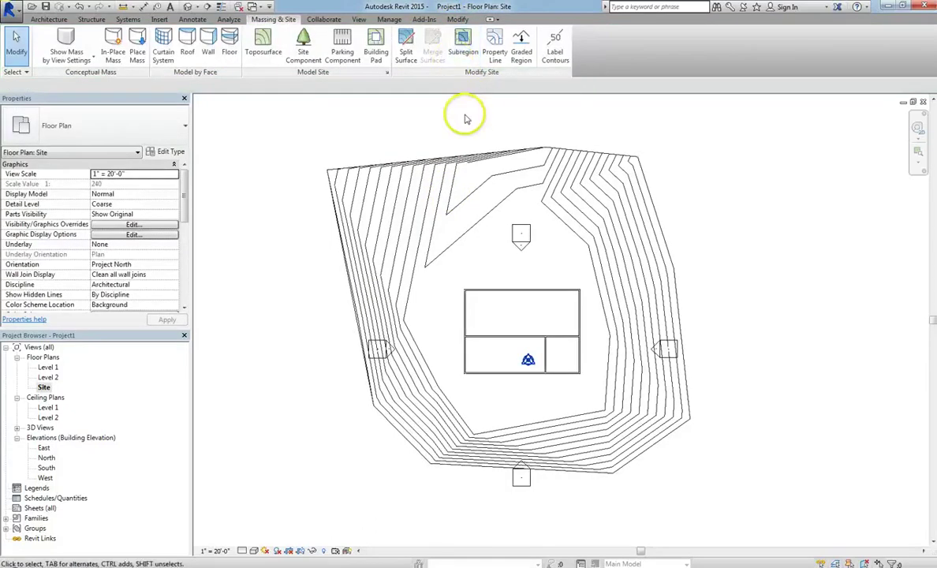